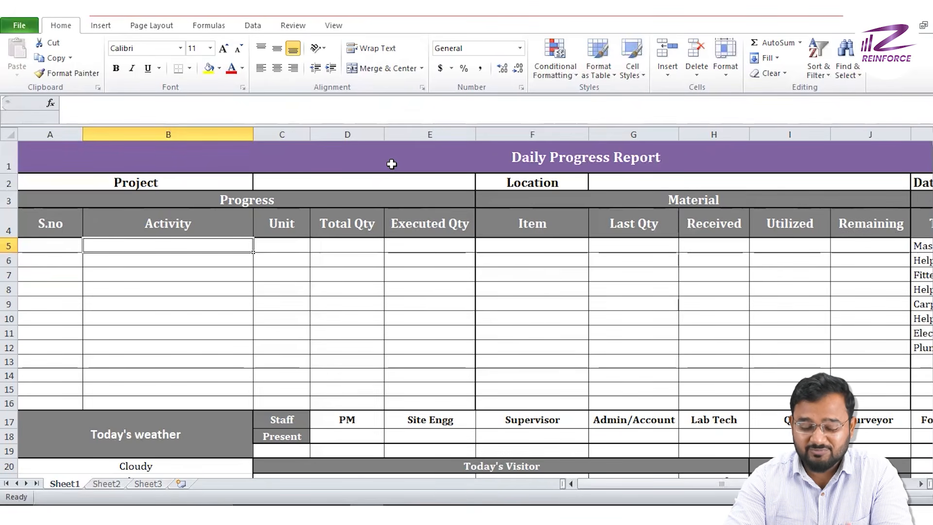
left_click_drag(442, 153, 444, 427)
left_click_drag(460, 262, 524, 378)
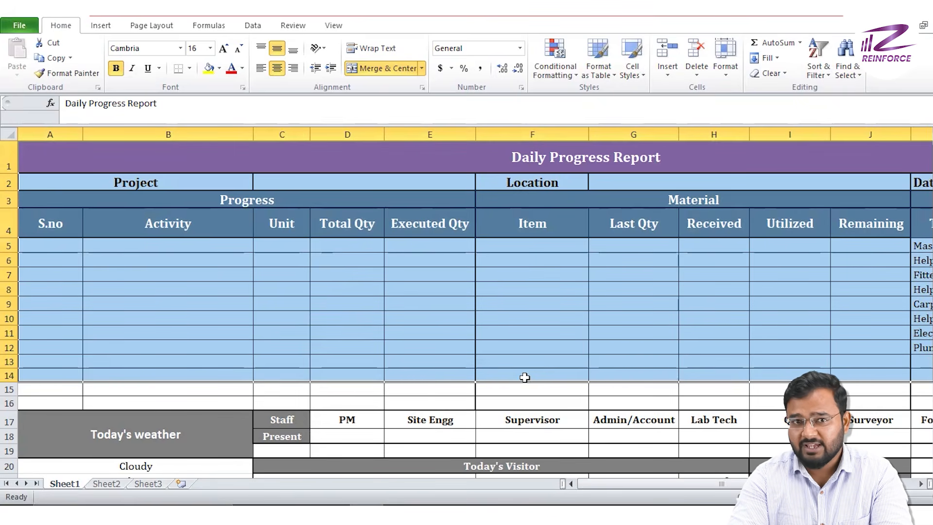
- Enter "Reinforce Project (G+15)" as the project name in the Daily Progress Report header
left_click(324, 183)
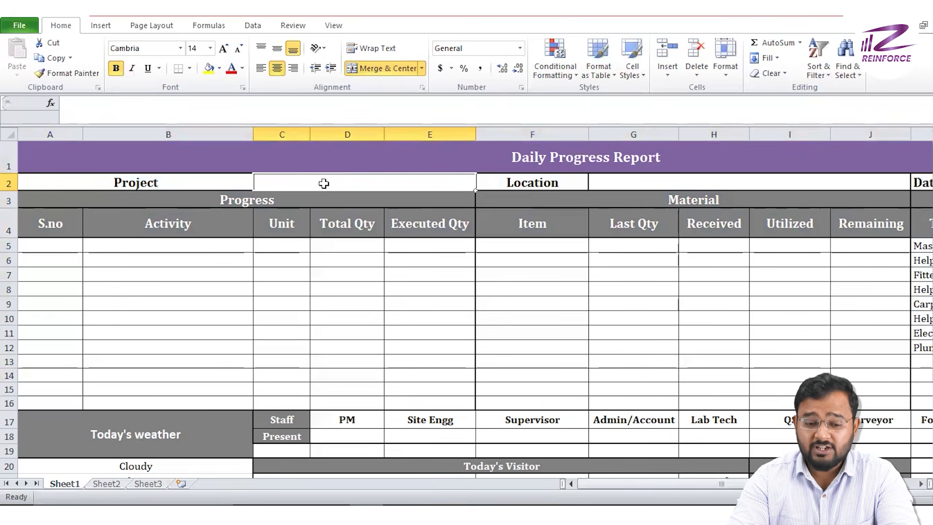
left_click(229, 184)
left_click(310, 183)
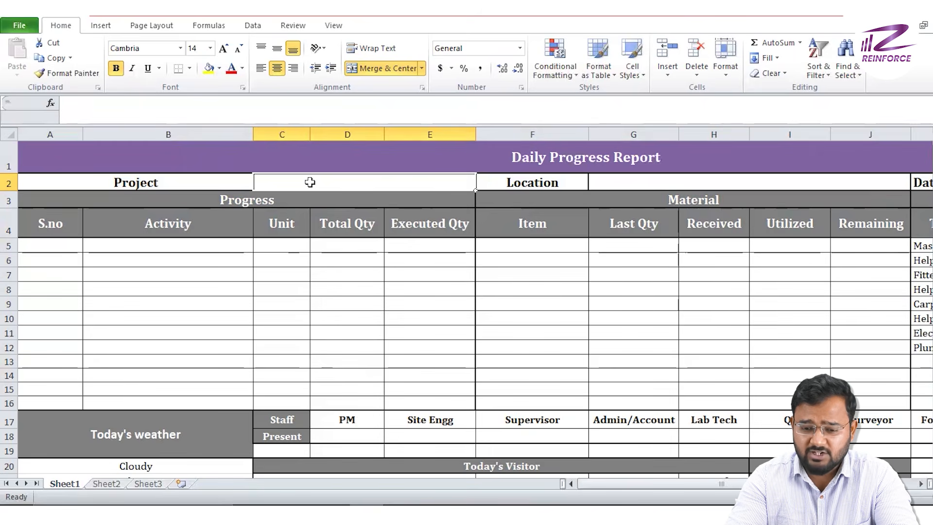
double_click(311, 182)
type("Re")
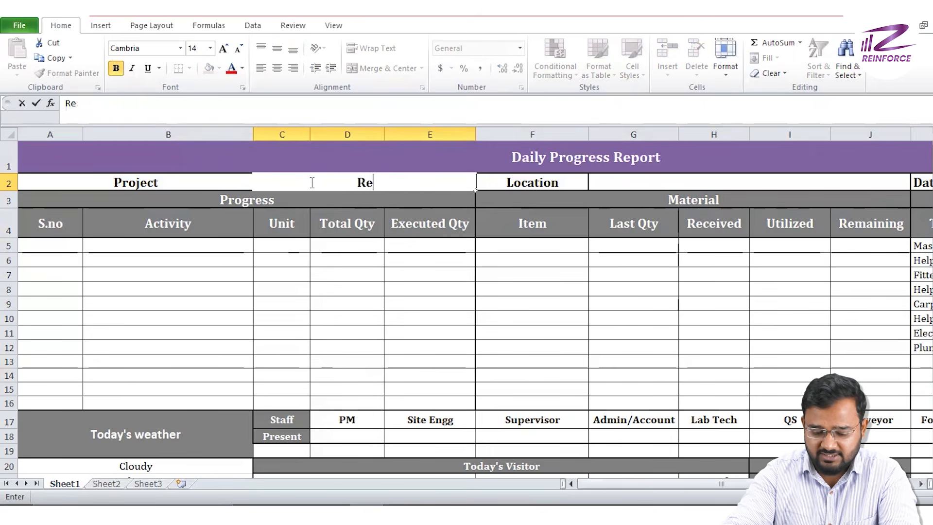
type("inforce ")
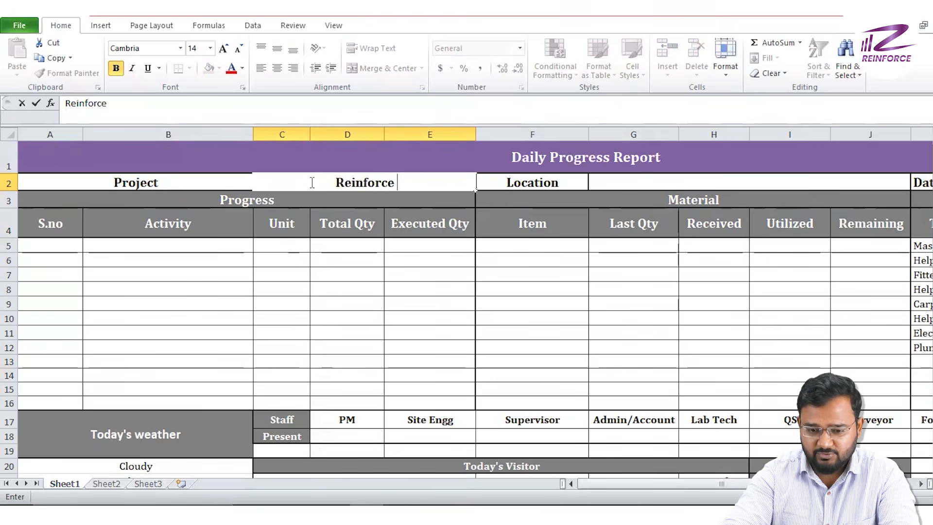
type("Pro")
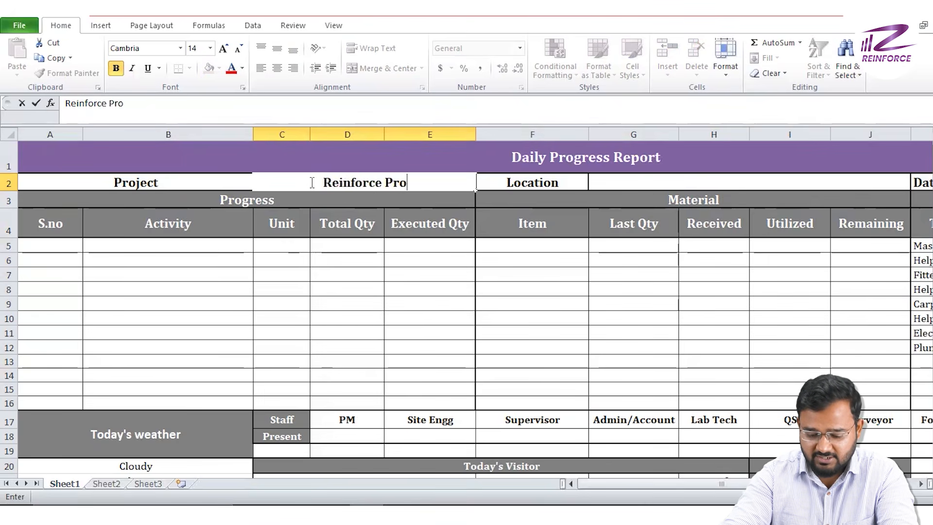
type("ject (")
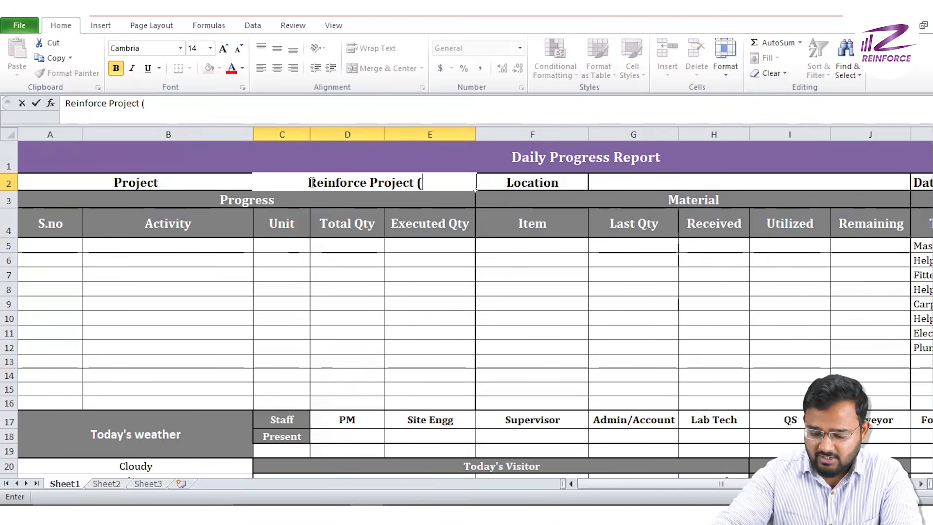
type("G+15")
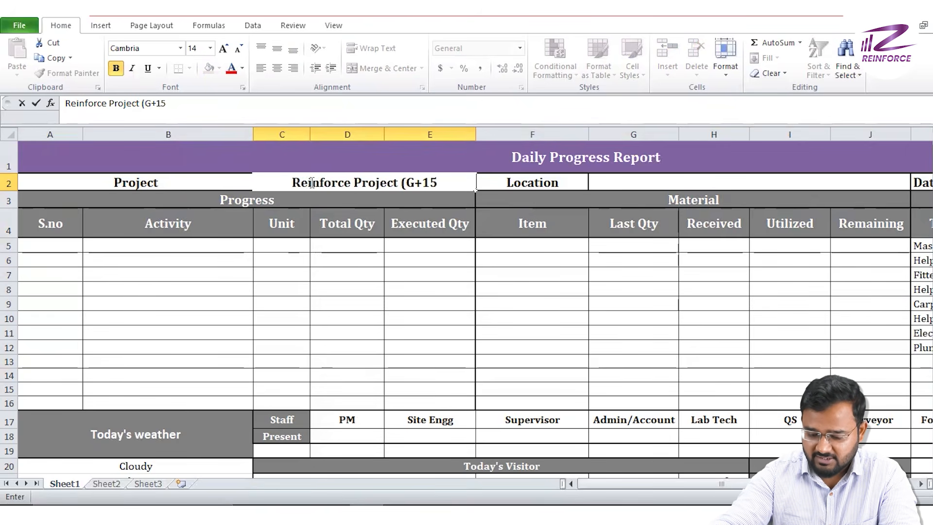
type(")")
key("Return")
left_click(345, 183)
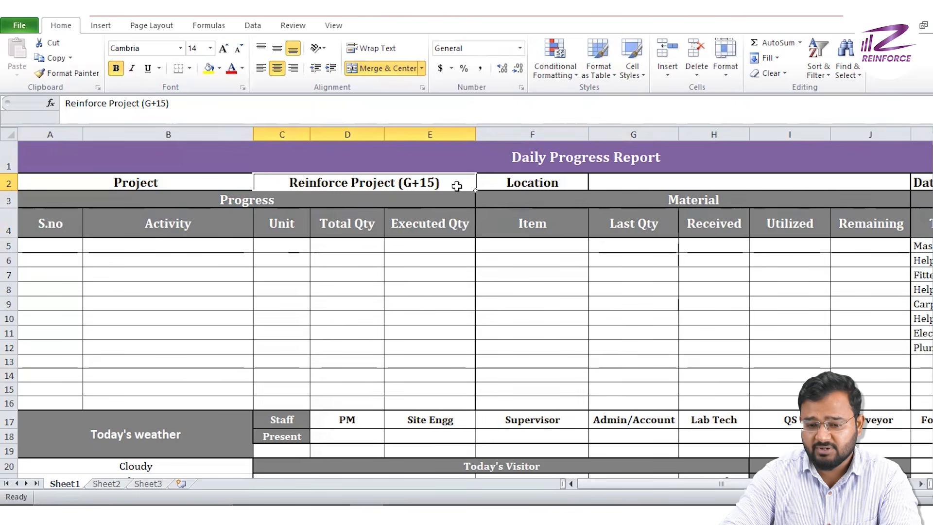
- Enter "New Delhi" as the project location in the report header
left_click(645, 181)
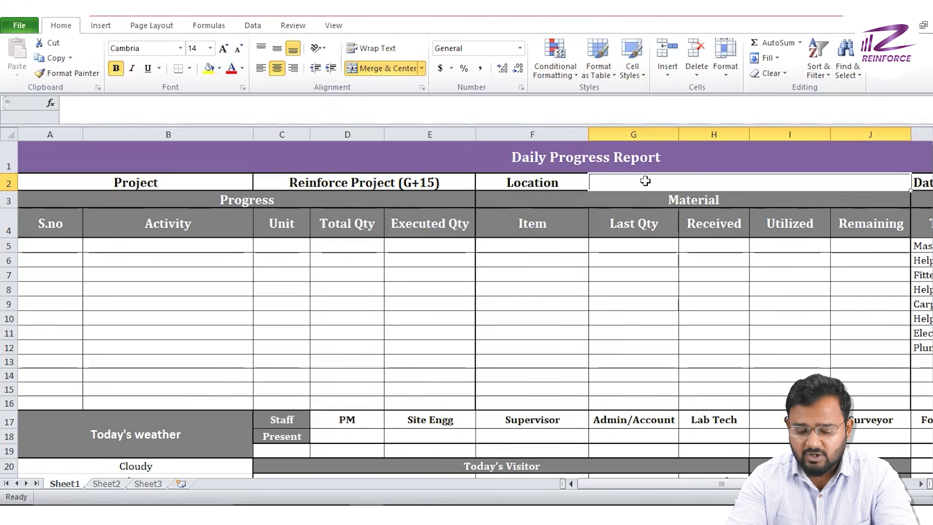
type("N")
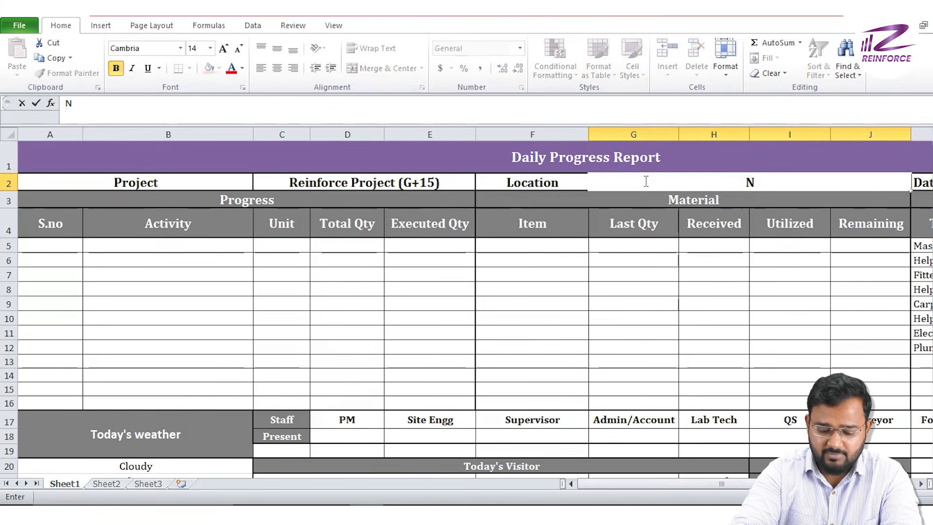
type("ew D")
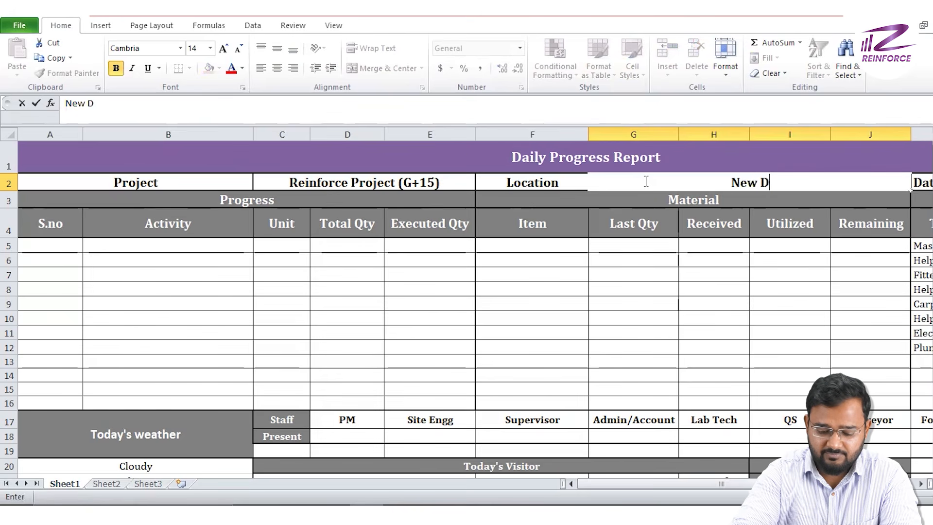
type("elhi")
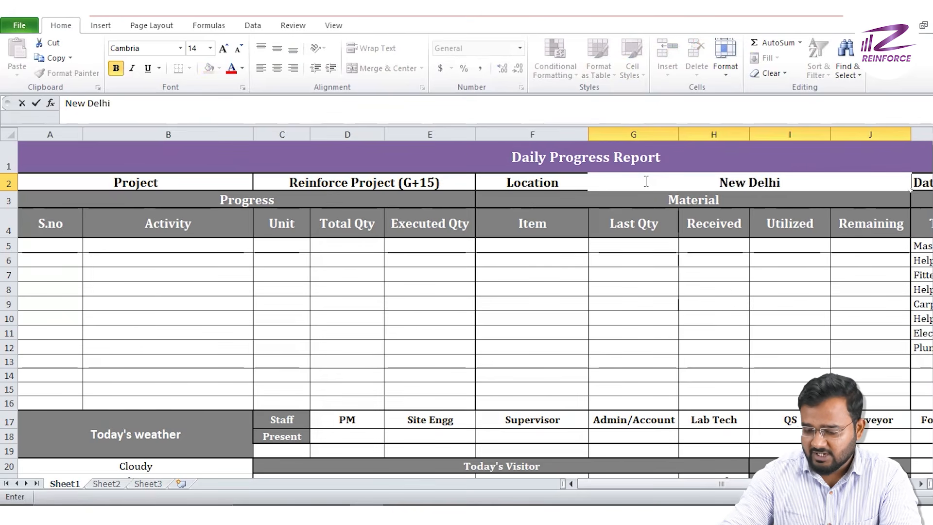
key("Tab")
- Enter 1-1-2024 as the report date in the header's Date field
scroll(754, 216, "right", 1)
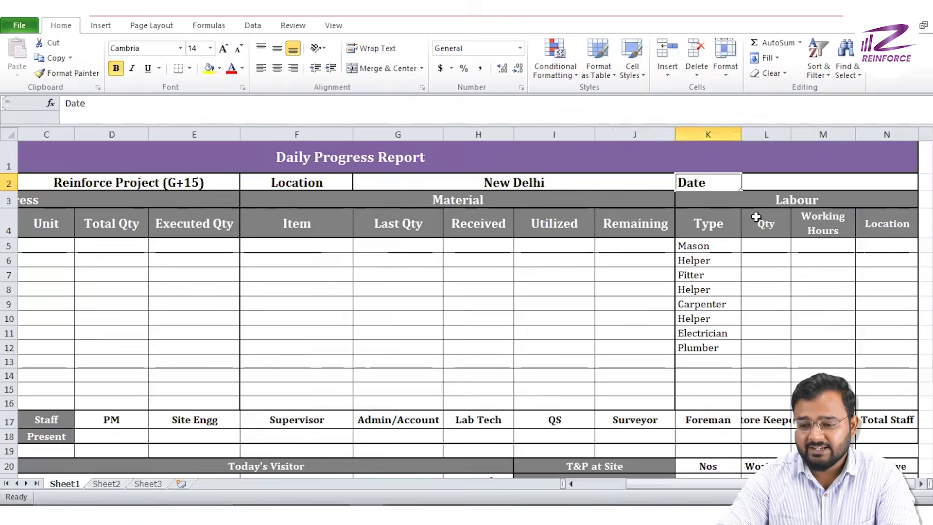
left_click(775, 182)
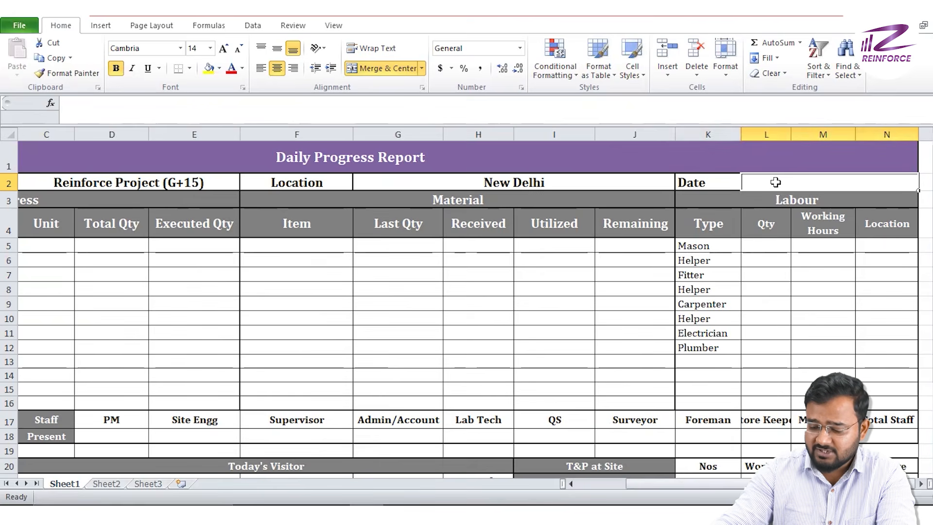
type("1-1-")
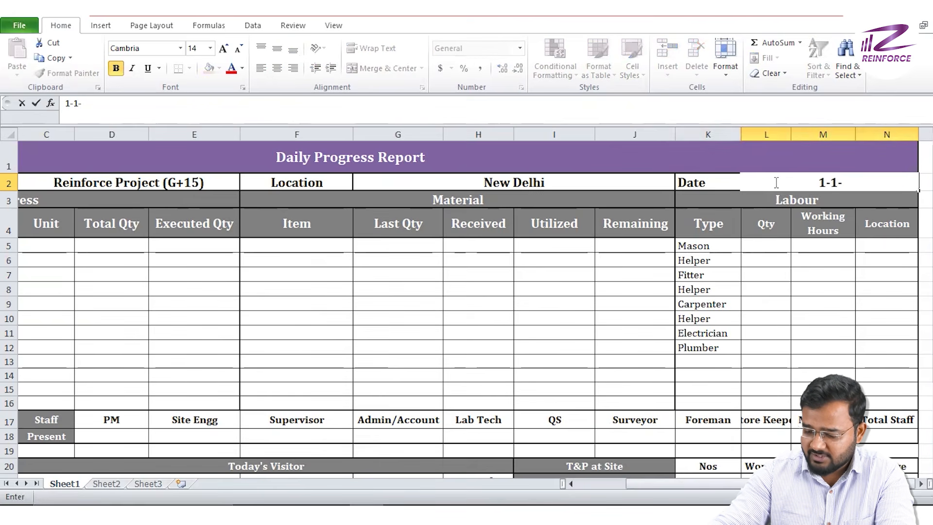
type("2024")
key("Return")
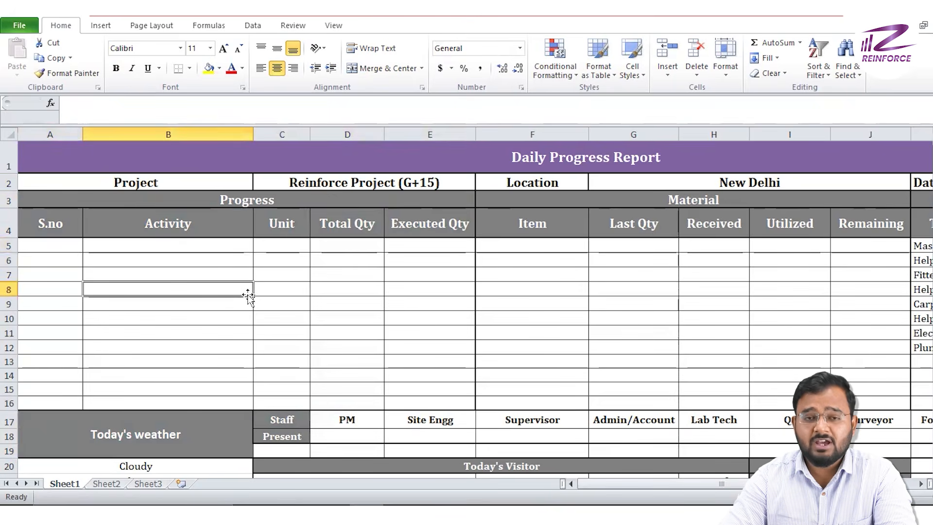
- Fill the first row of the Progress table with serial number 1 and the activity "Excavation"
left_click_drag(294, 197, 239, 375)
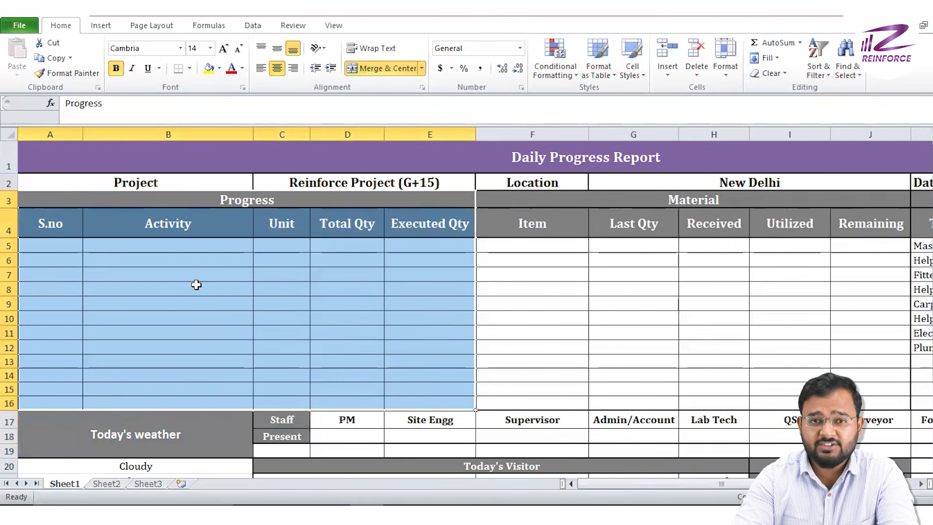
left_click(66, 250)
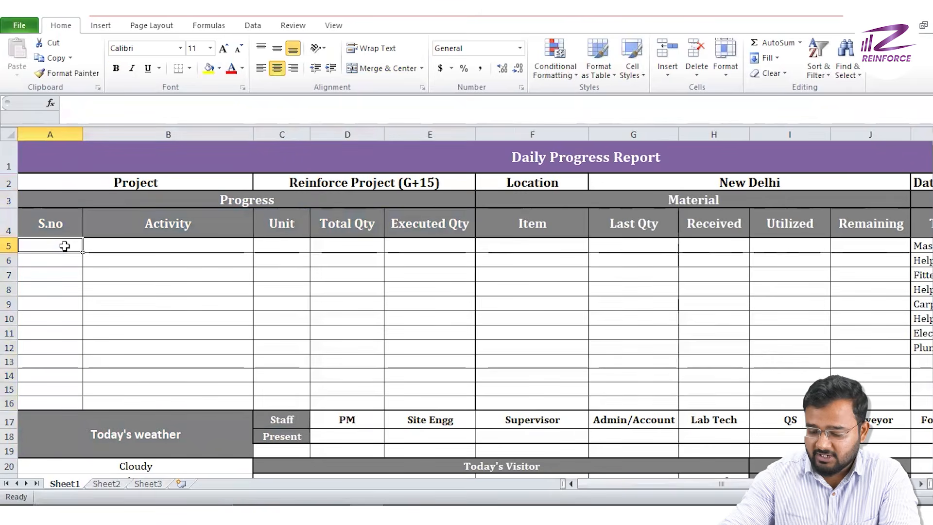
type("1")
key("Tab")
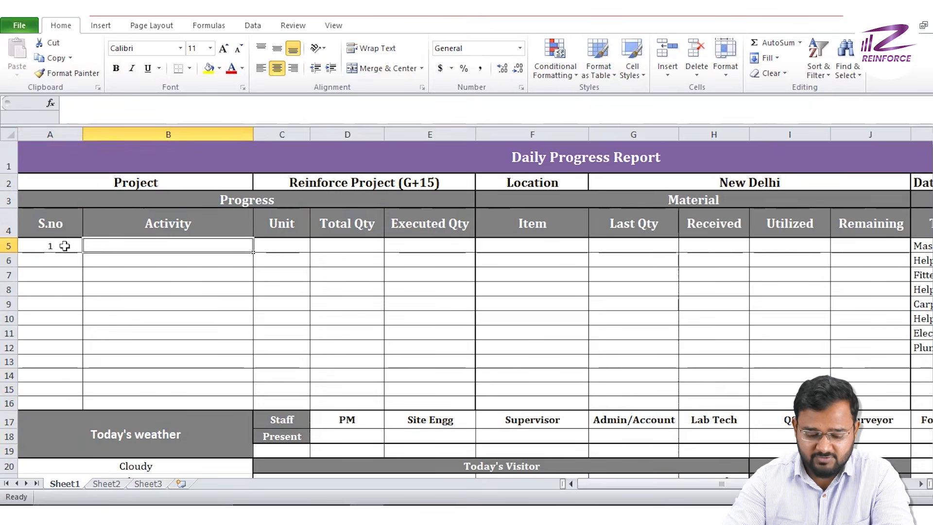
type("Excav")
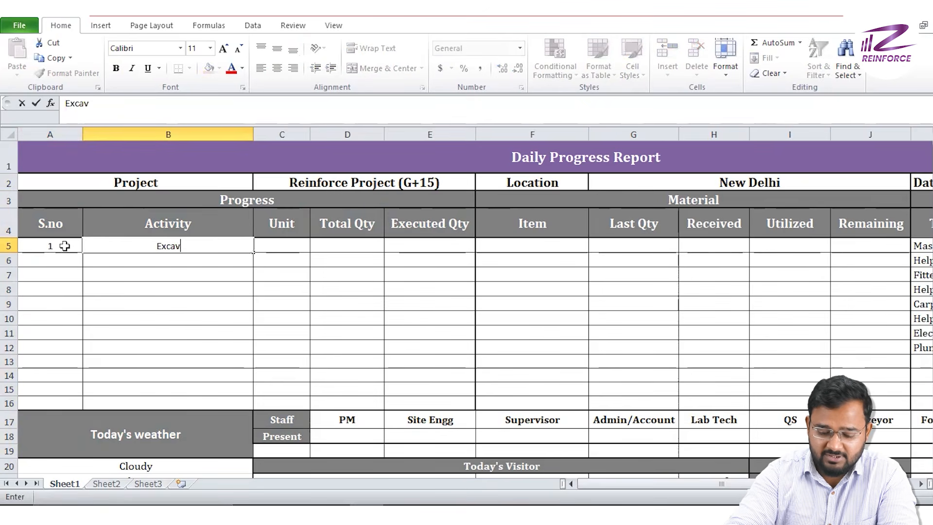
type("ation")
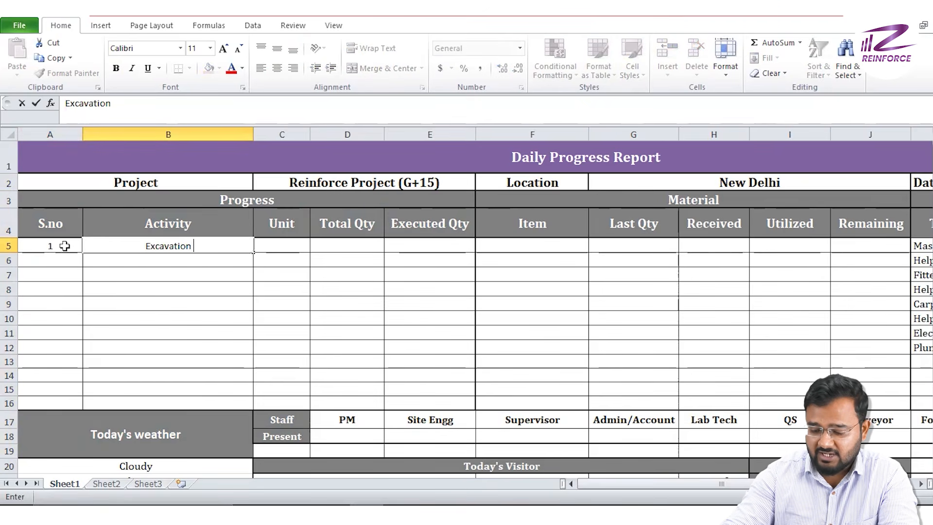
key("Tab")
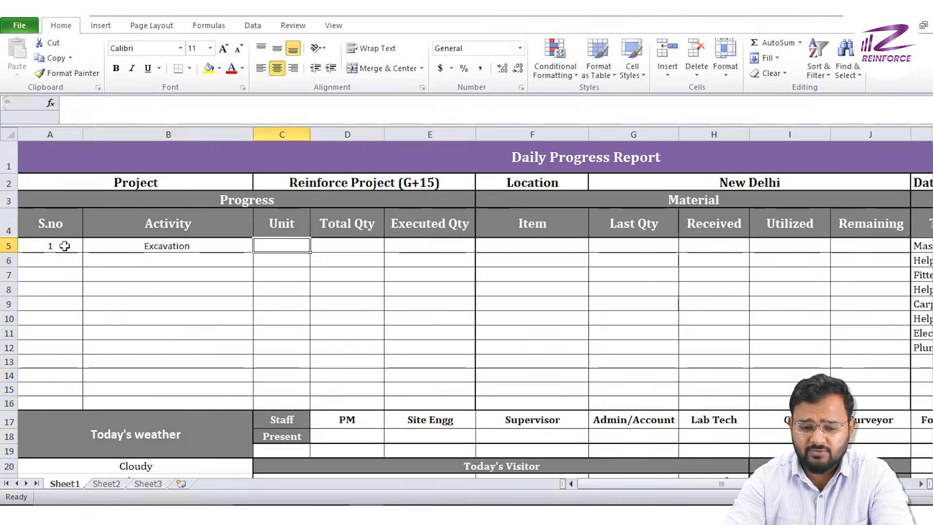
- Extend the first activity's description to read "Excavation For Foundation"
double_click(206, 245)
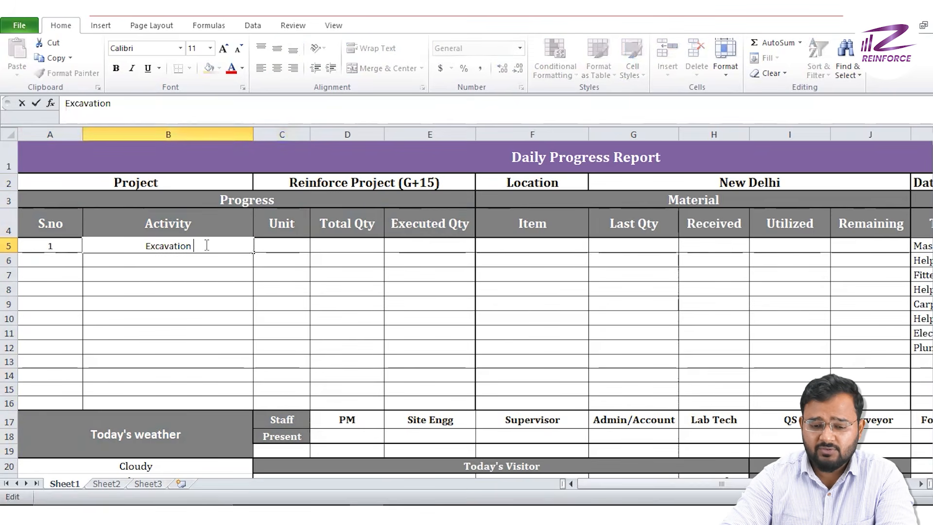
type("For")
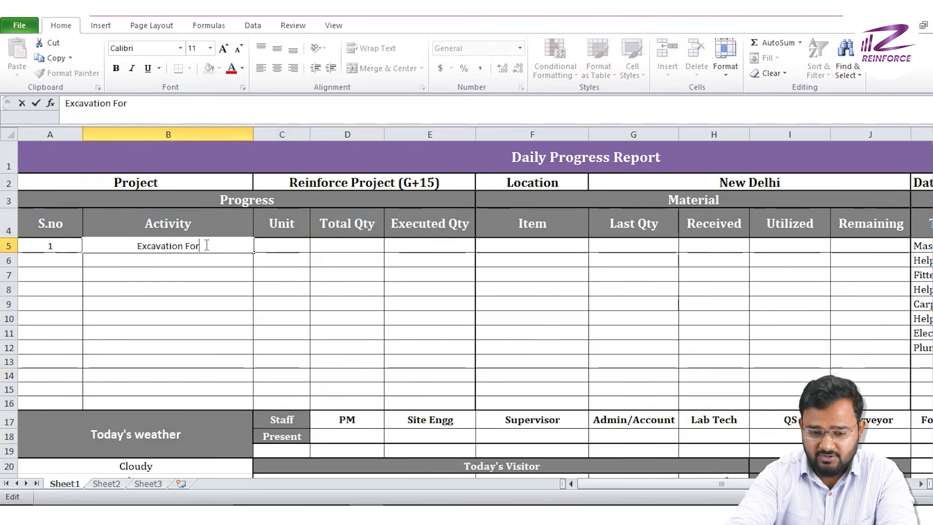
type(" Foun")
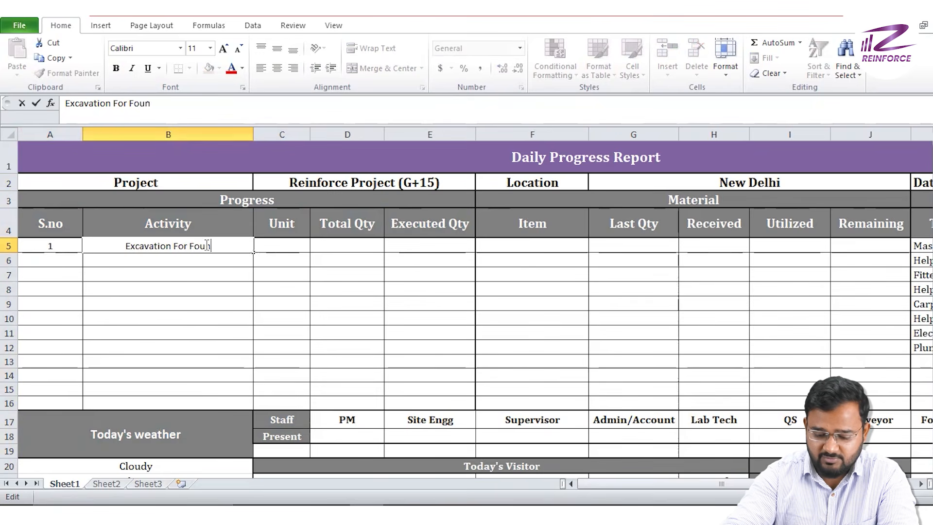
type("dation")
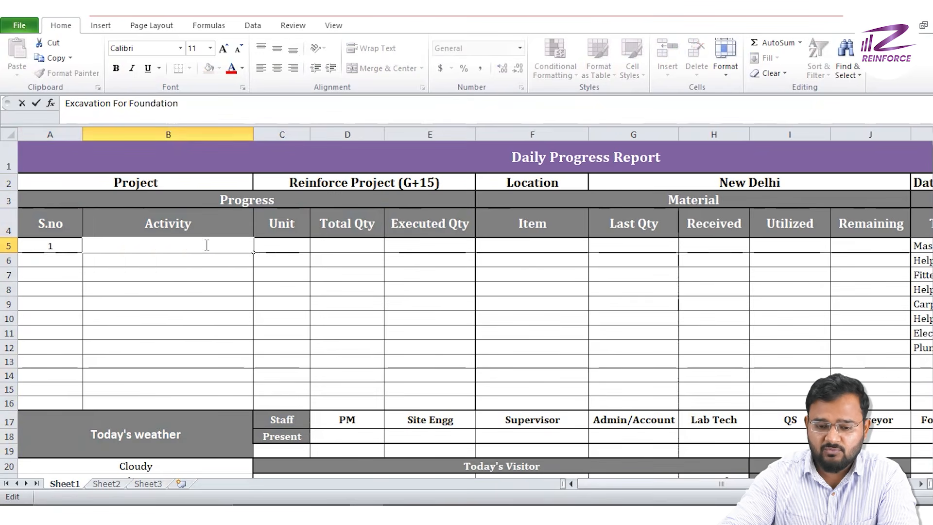
key("Return")
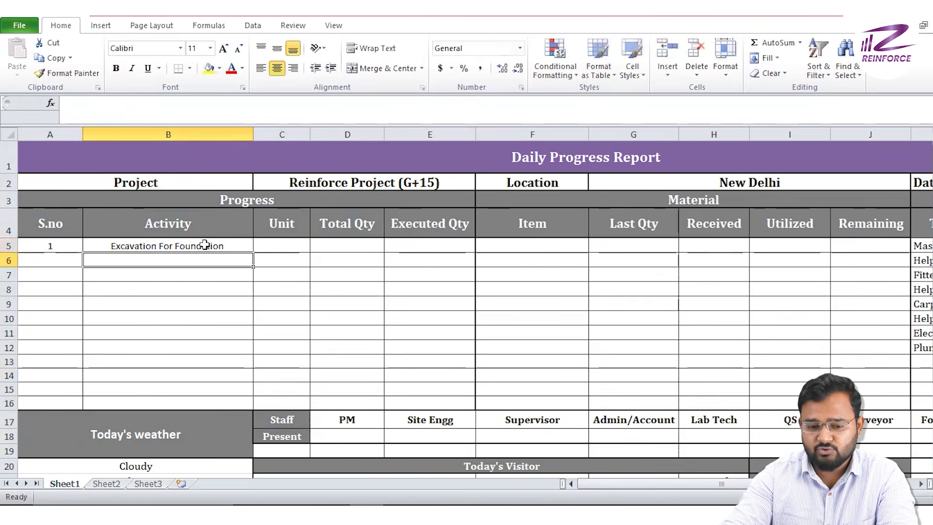
- Set the foundation excavation activity's unit to Cum and its executed quantity to 50
left_click(276, 249)
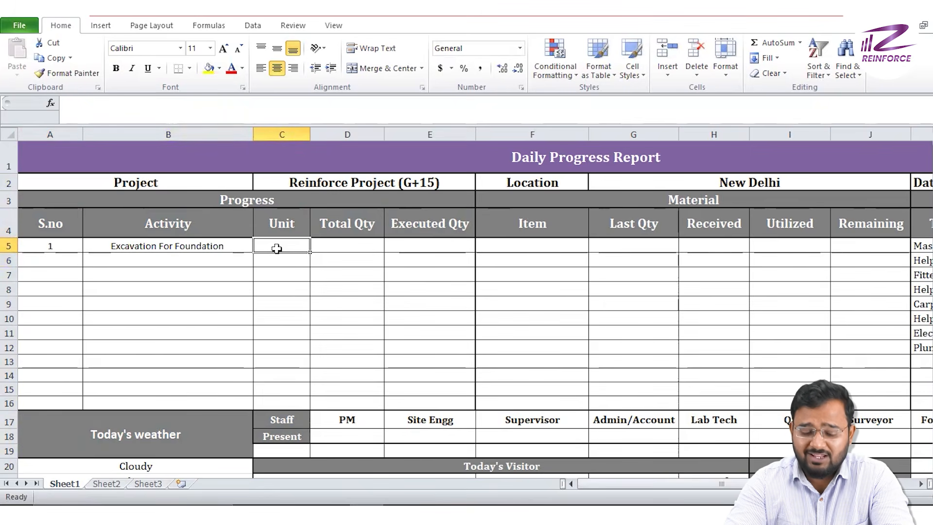
type("Cum")
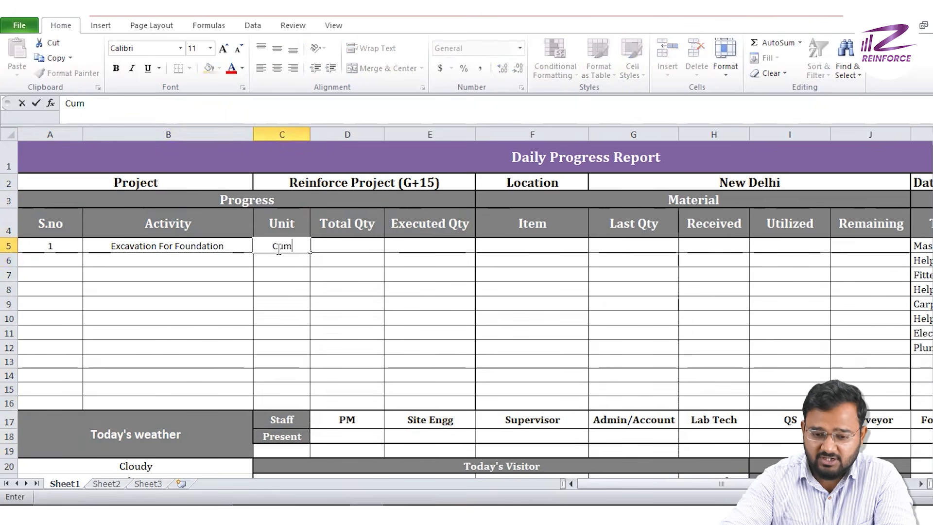
key("Tab")
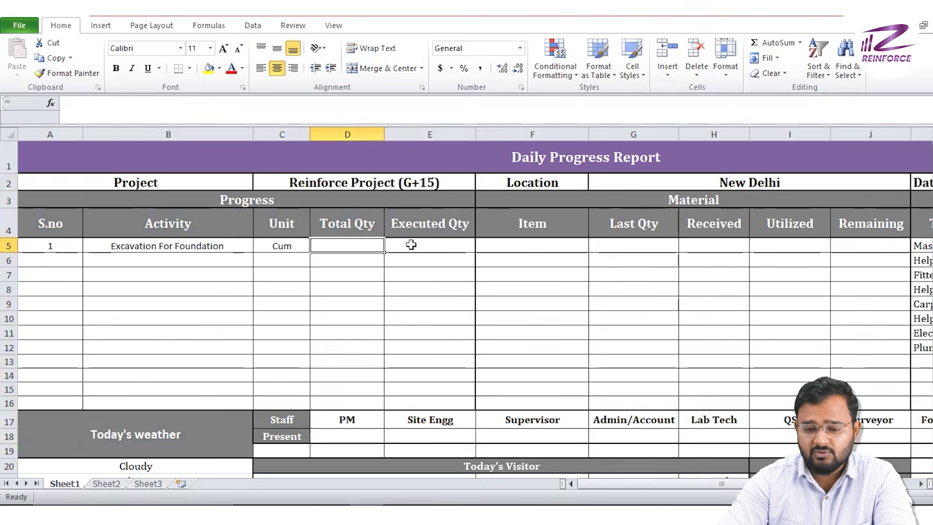
left_click(443, 248)
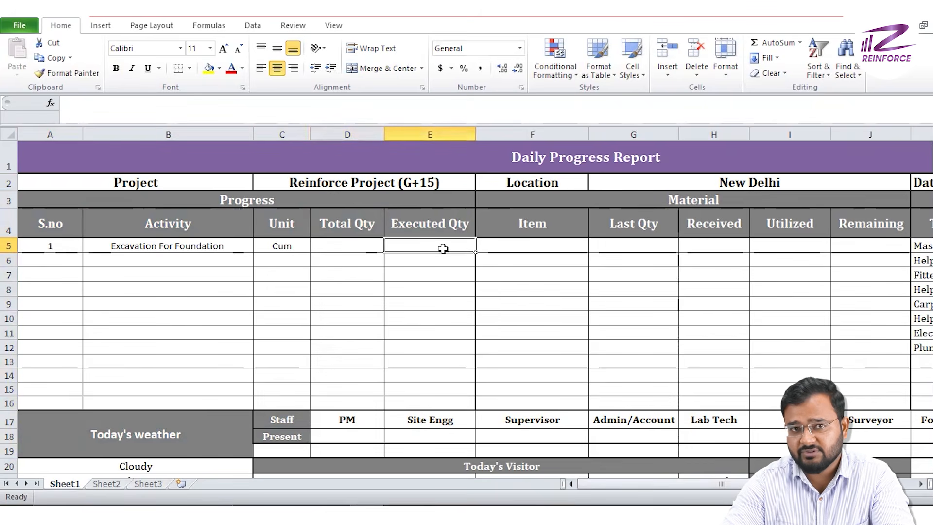
left_click_drag(360, 251, 371, 396)
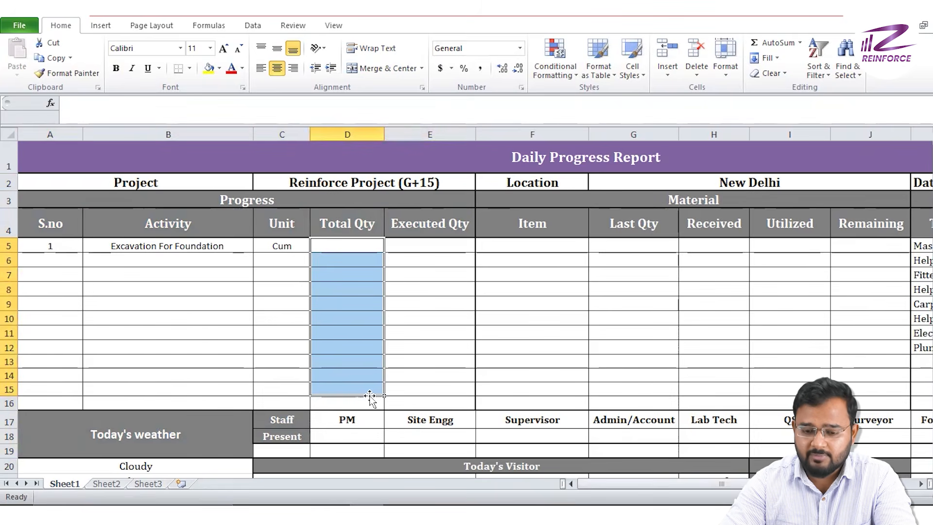
left_click(433, 243)
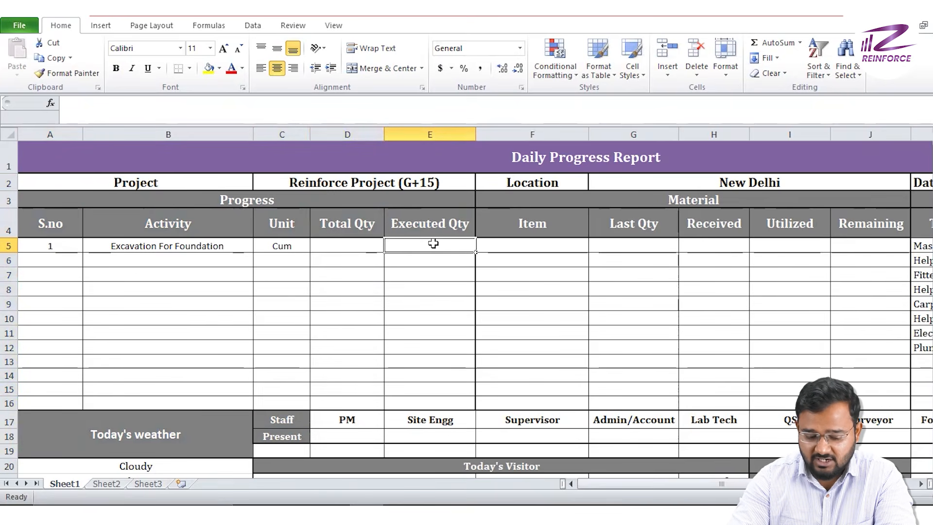
type("50")
key("Return")
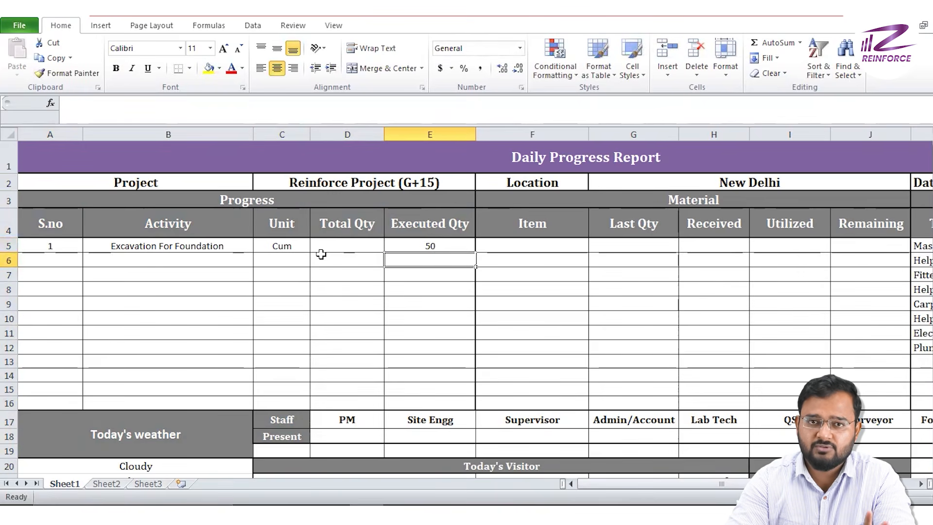
- Fill the second row of the Progress table with serial number 2 and the activity "RCC for Slab Ground lvl"
left_click(77, 258)
type("2")
key("Tab")
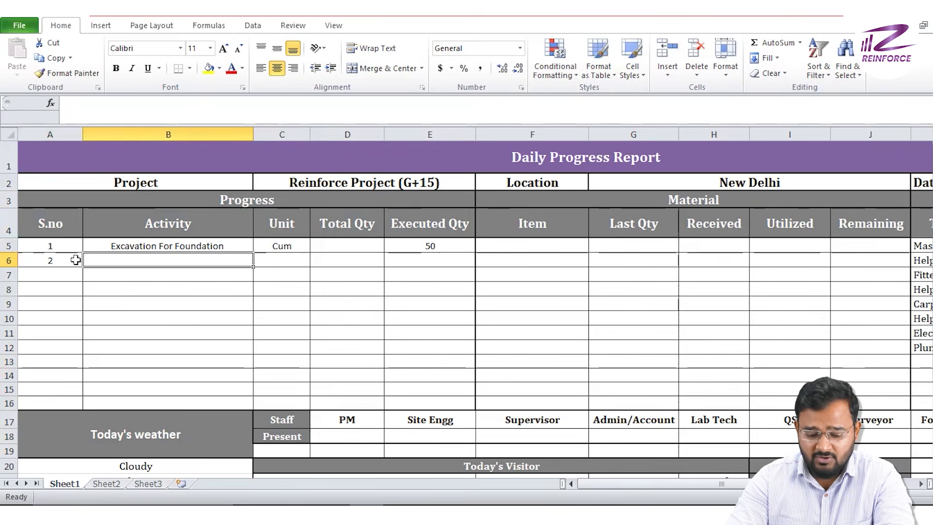
type("RC")
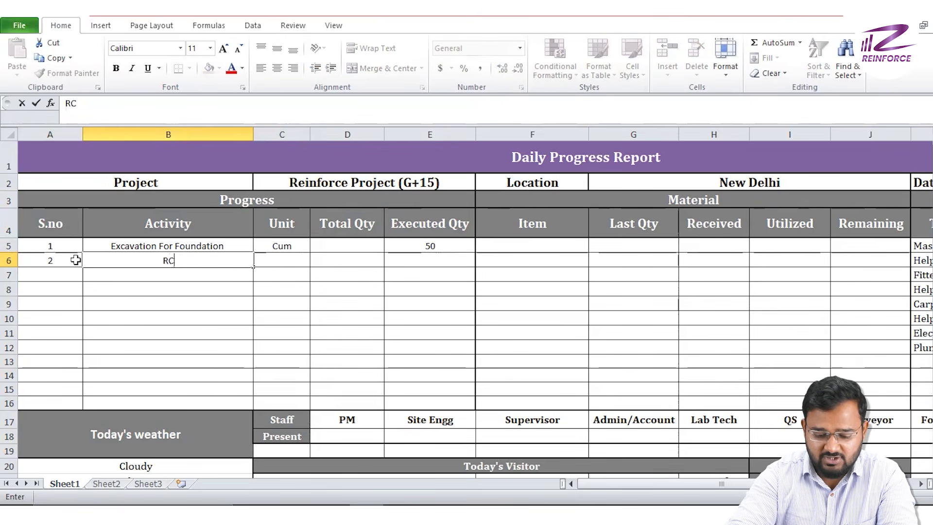
type("C for ")
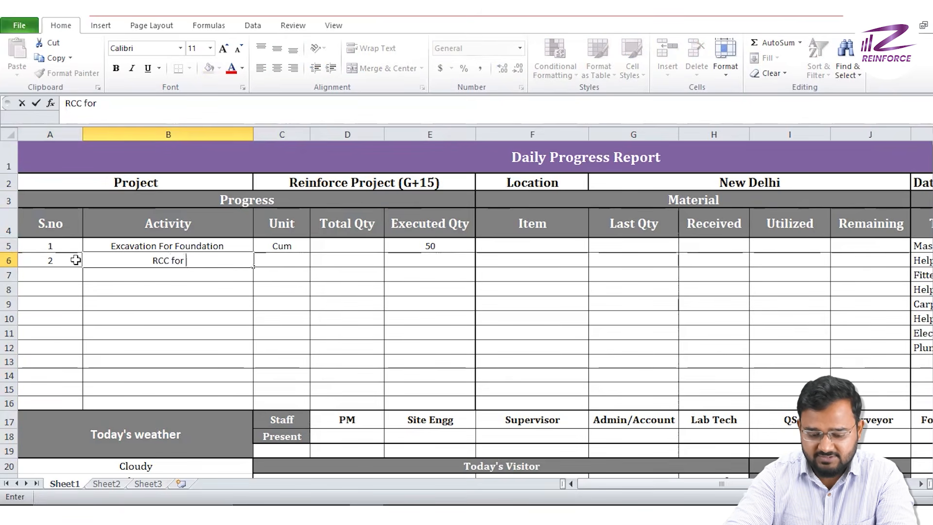
type("Slab")
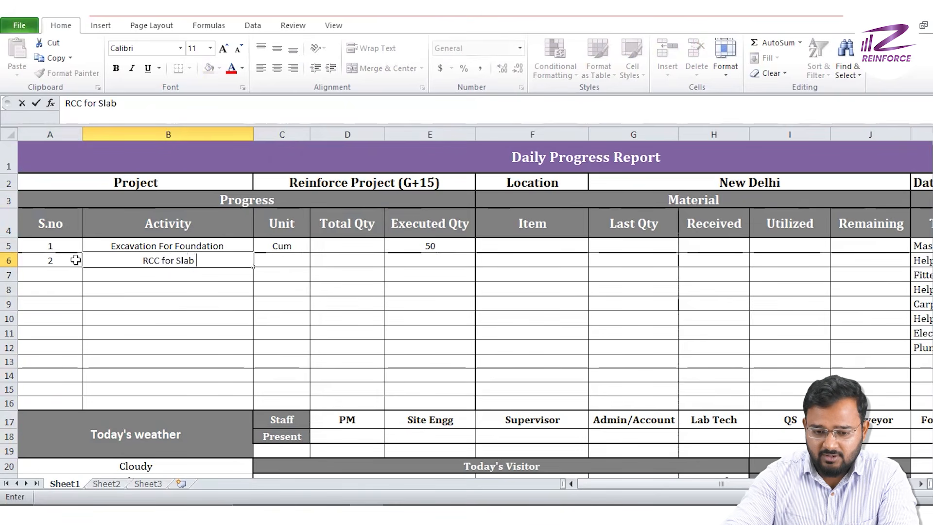
type("G")
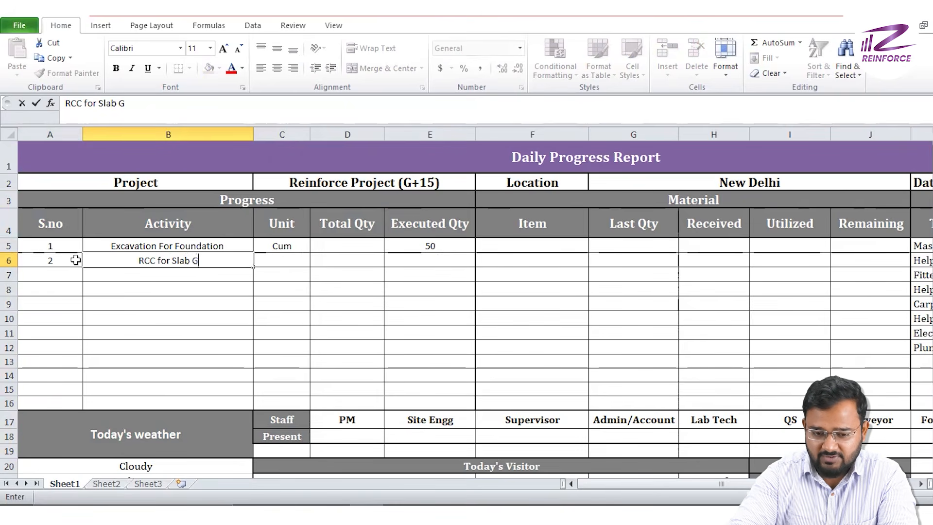
type("rou")
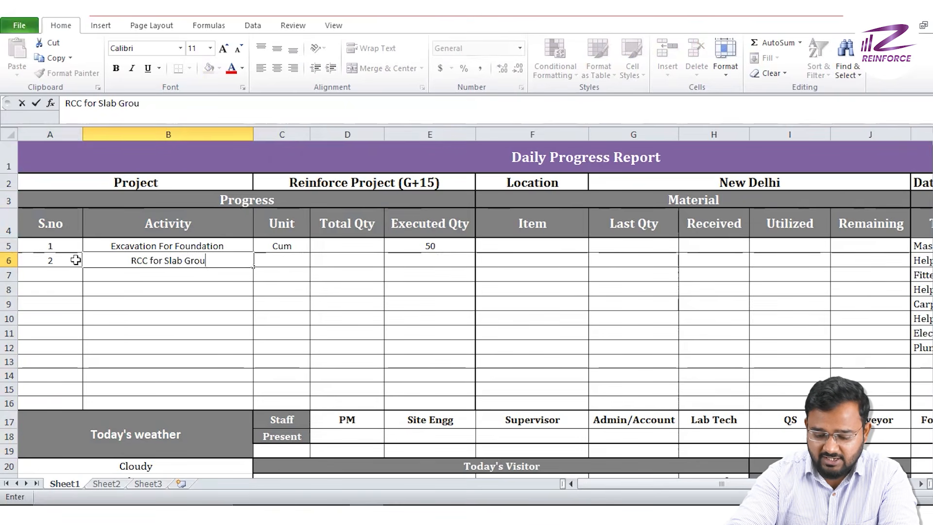
type("nd lvl")
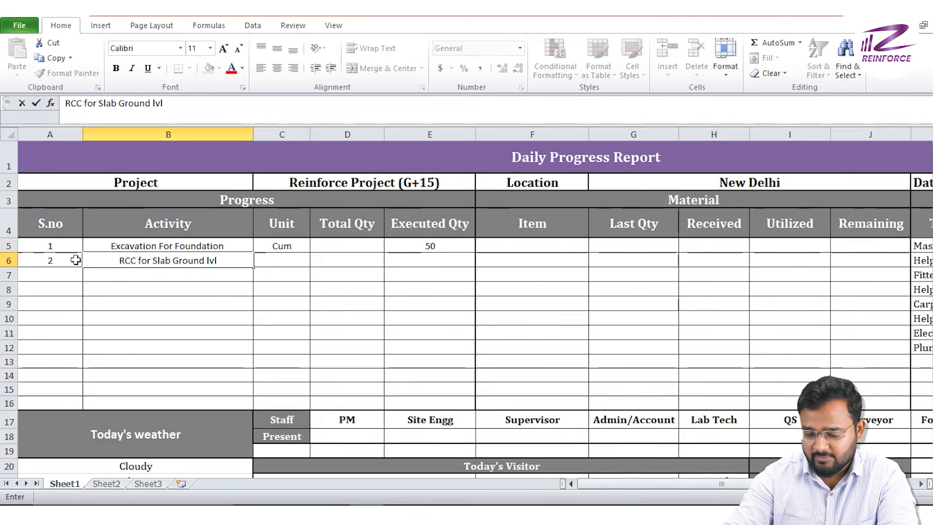
key("Tab")
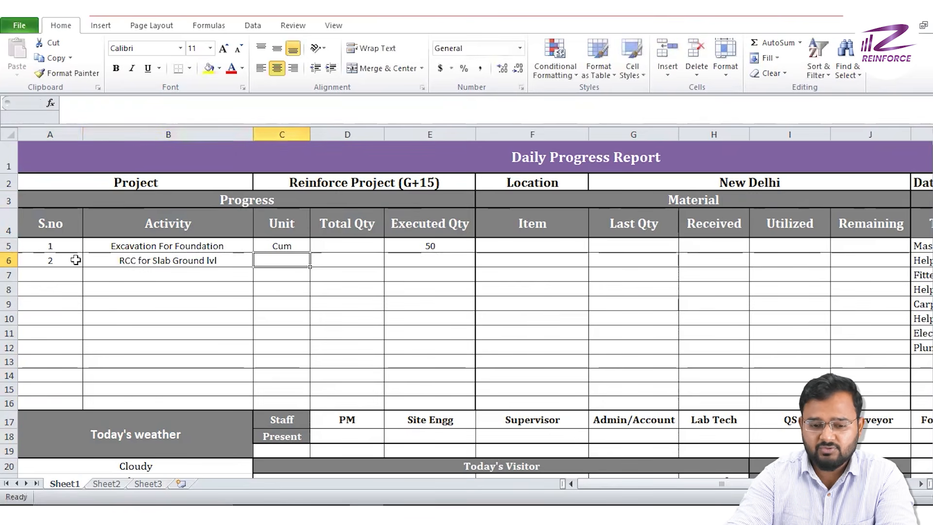
- Set the ground-level slab RCC activity's unit to Sqm and its executed quantity to 30
left_click(195, 259)
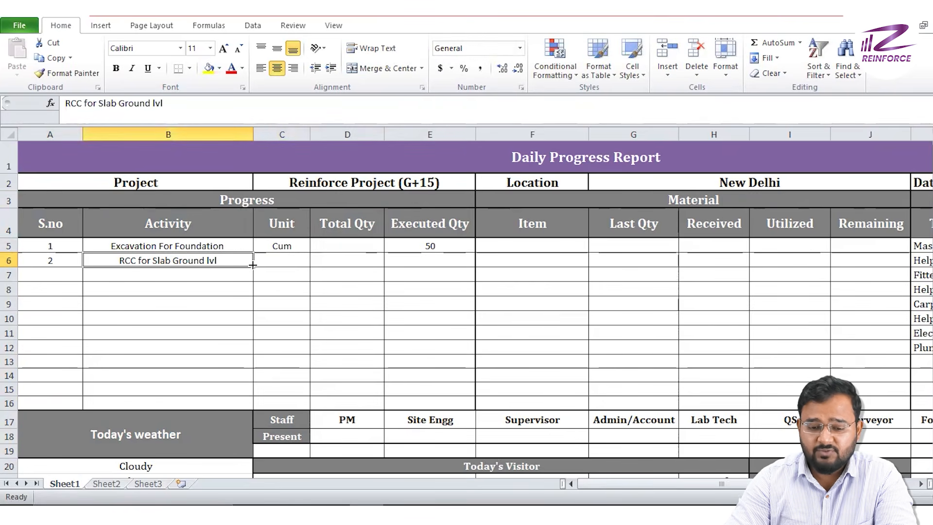
left_click(280, 256)
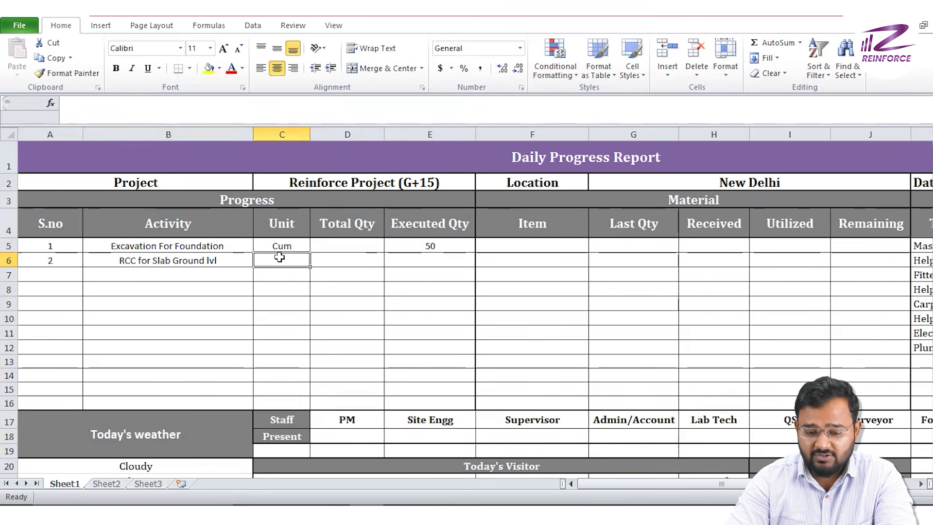
type("Sqm")
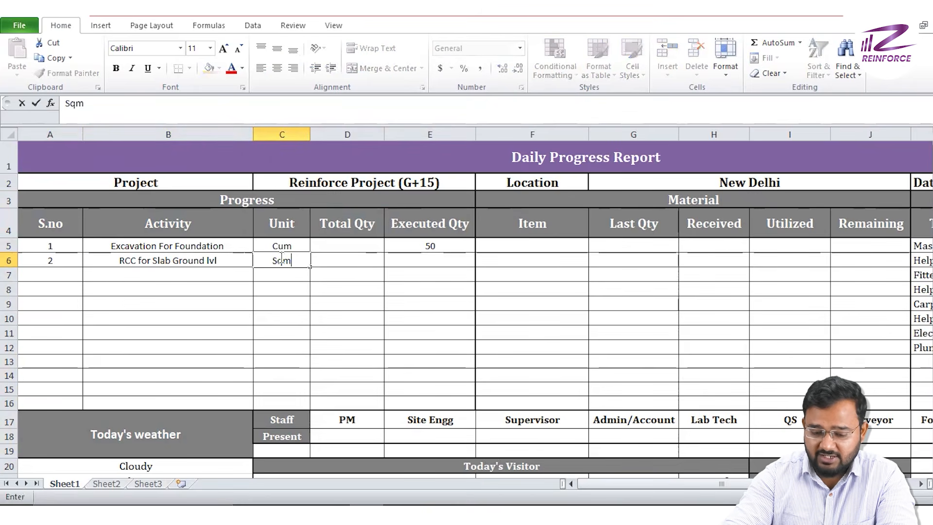
key("Tab")
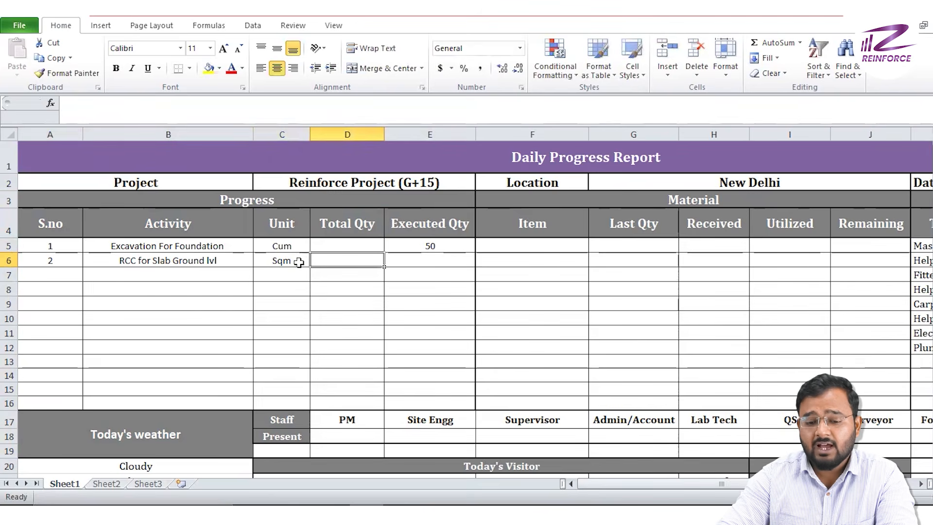
left_click(296, 261)
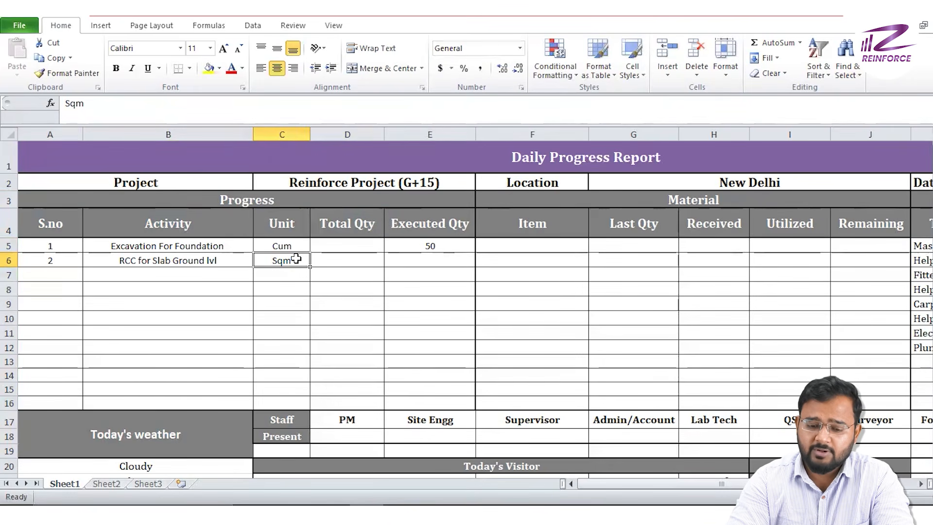
left_click(432, 259)
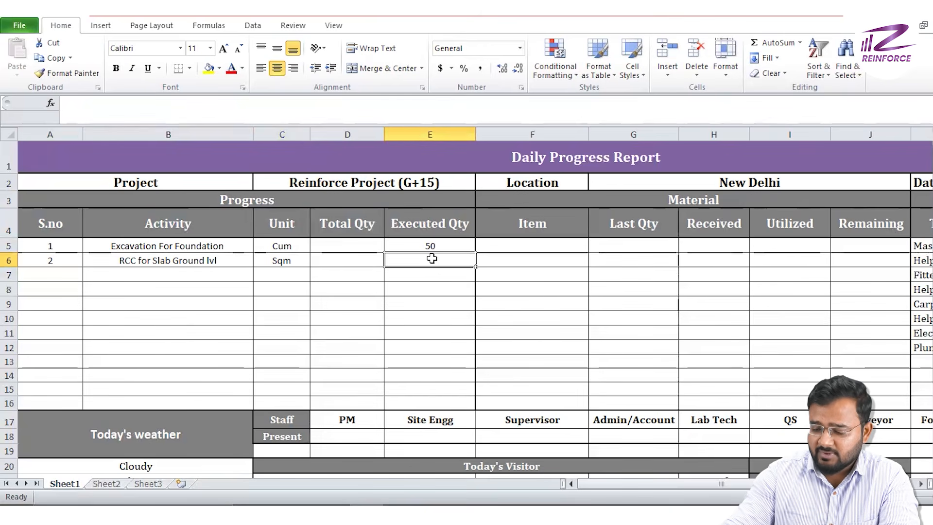
type("30")
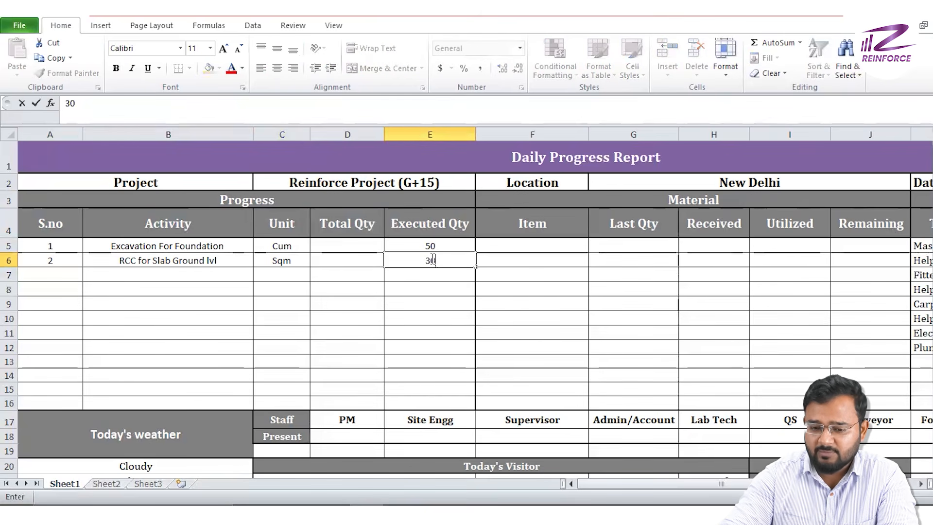
key("Return")
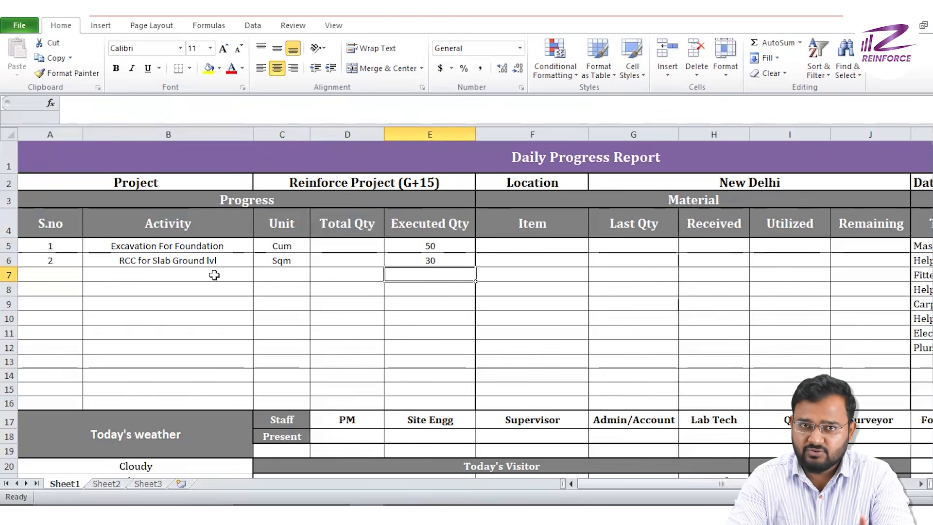
- Fill the third row of the Progress table with serial number 3 and the activity "Brickwork"
key("Left")
key("Left")
key("Left")
key("Left")
type("3")
key("Right")
type("B")
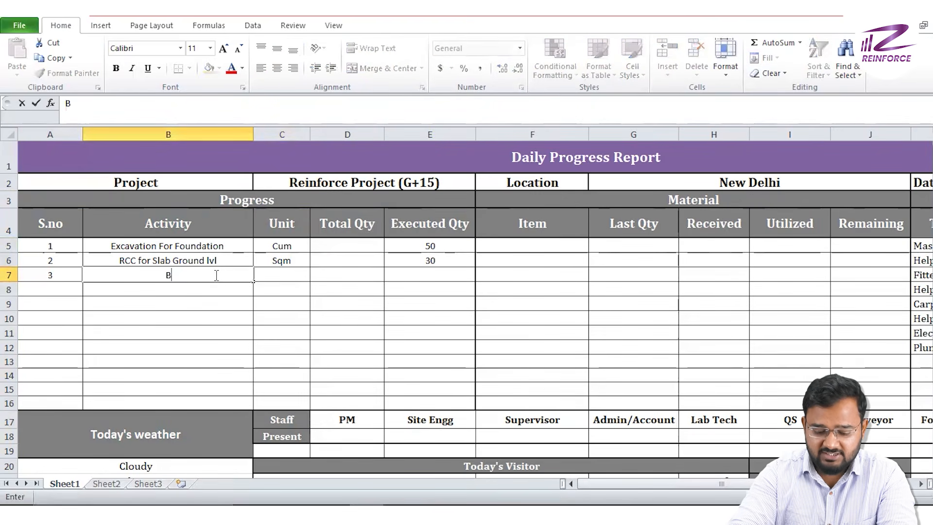
type("rickwork")
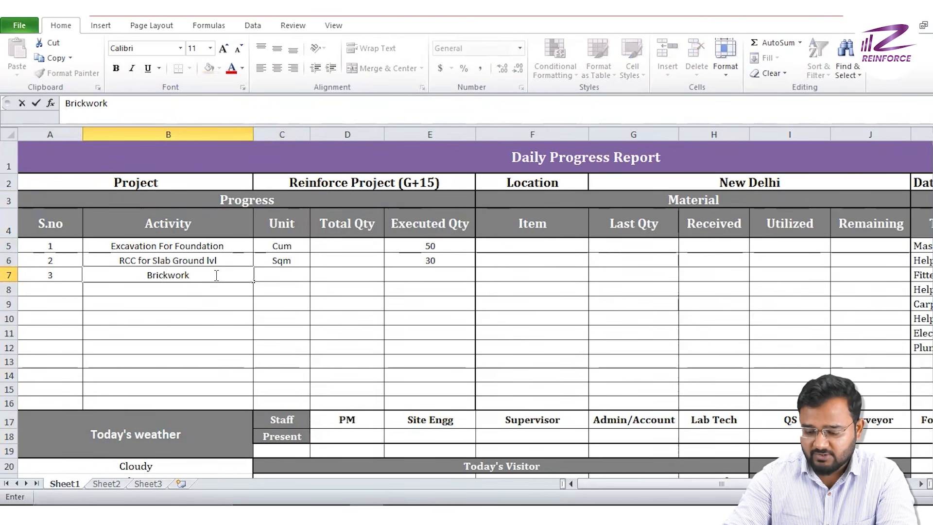
key("Right")
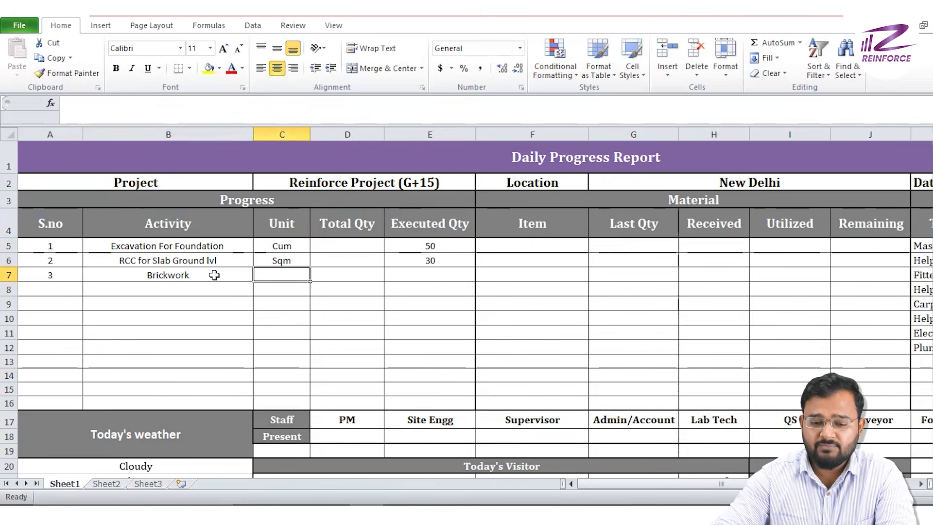
- Extend the third activity's description to read "Brickwork 4.5 inch"
double_click(215, 276)
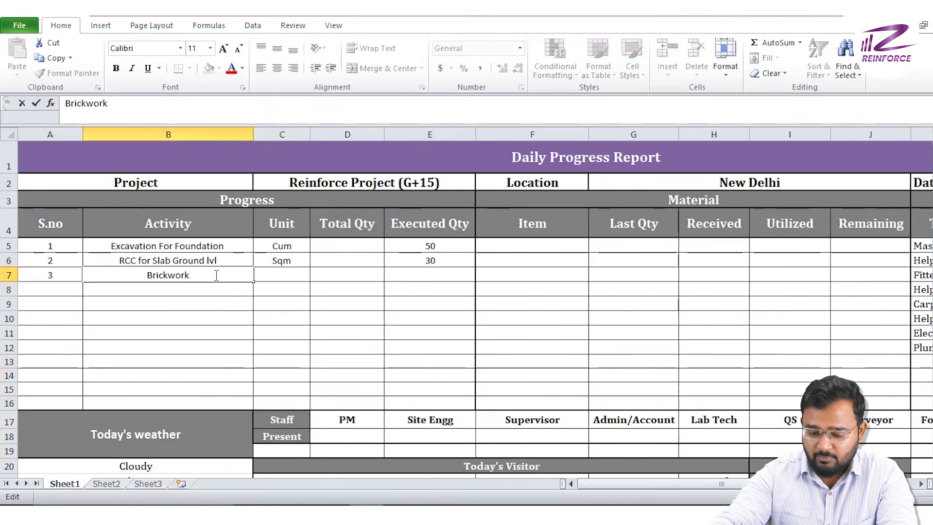
type("4.5")
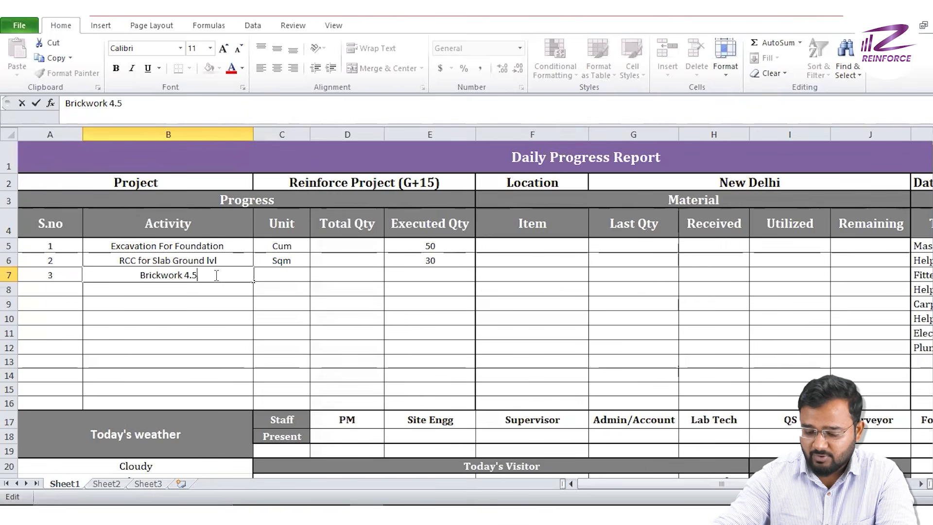
type(" inch")
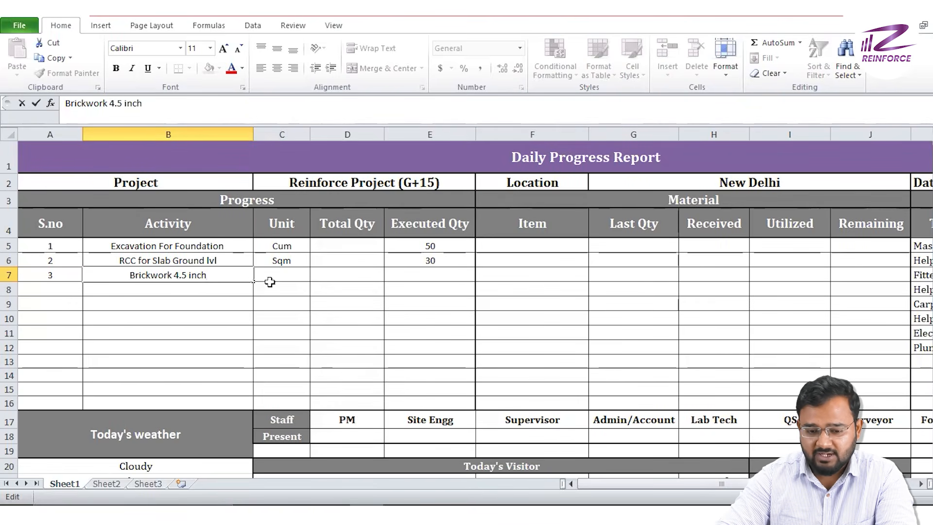
- Set the brickwork activity's unit to sqm and its executed quantity to 25
left_click(291, 275)
type("sqm")
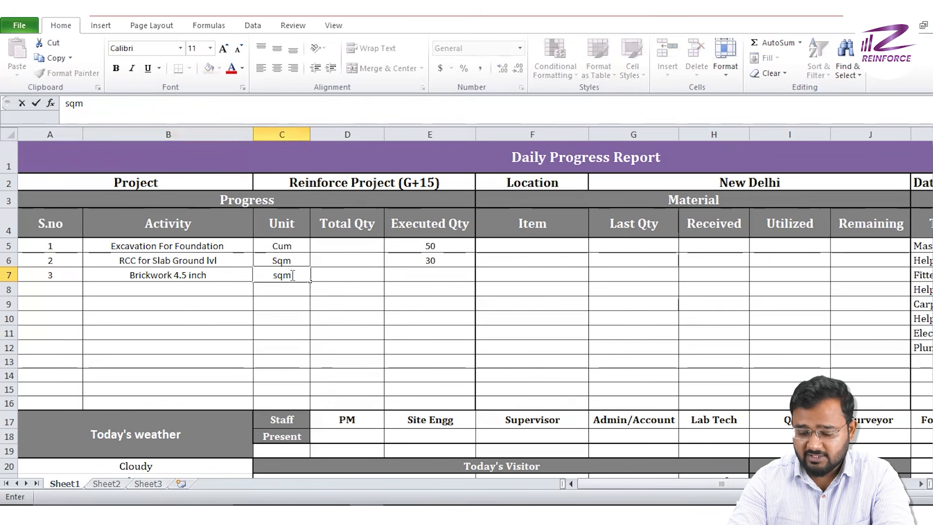
key("Tab")
key("Tab")
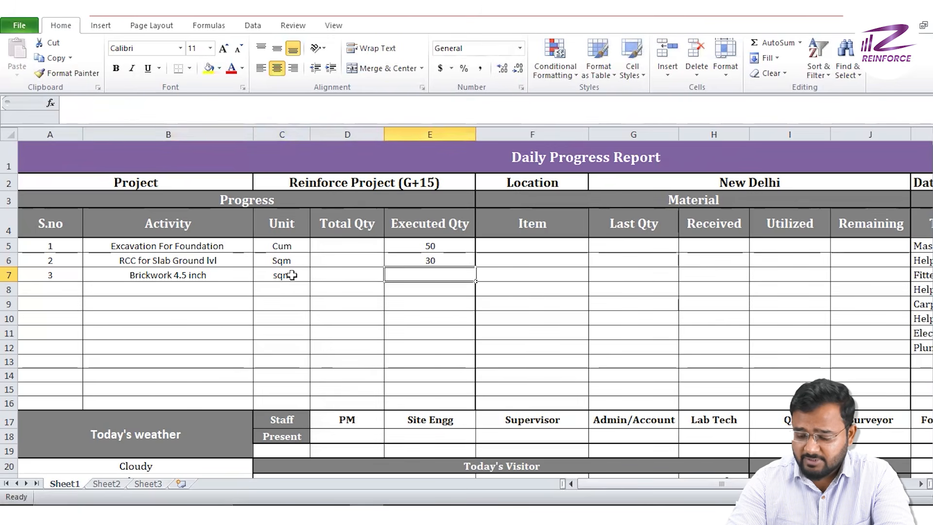
type("25")
key("Tab")
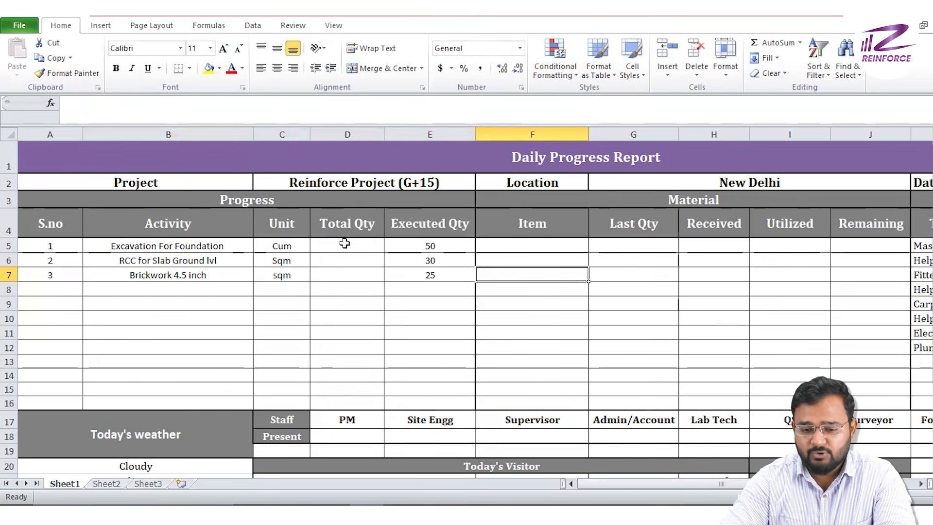
- Examine the Total Qty cells of the three activities and the columns and item rows of the Material table
left_click_drag(345, 243, 344, 276)
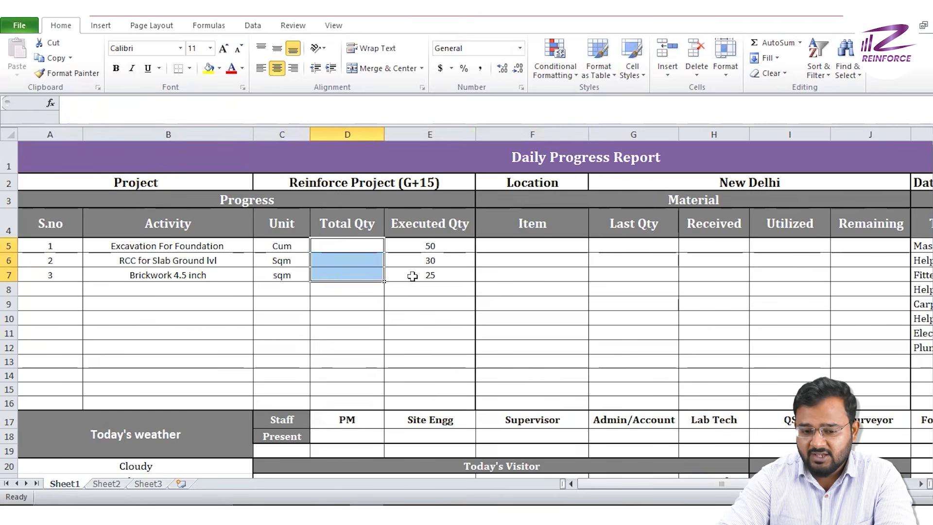
scroll(413, 275, "right", 1)
left_click_drag(549, 200, 567, 390)
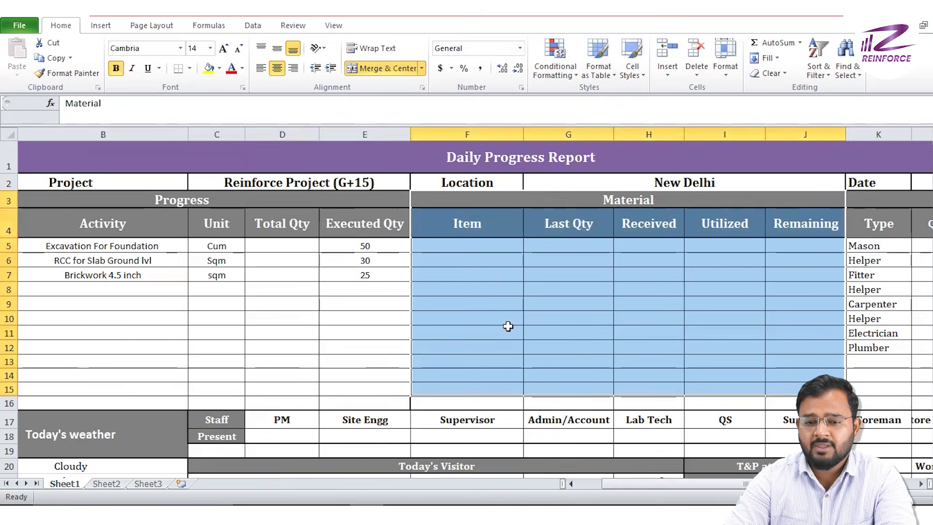
left_click(492, 246)
key("Down")
key("Down")
key("Down")
key("Down")
key("Down")
key("Down")
- Enter Cement as the first item in the Material table with a last quantity of 120
left_click(486, 249)
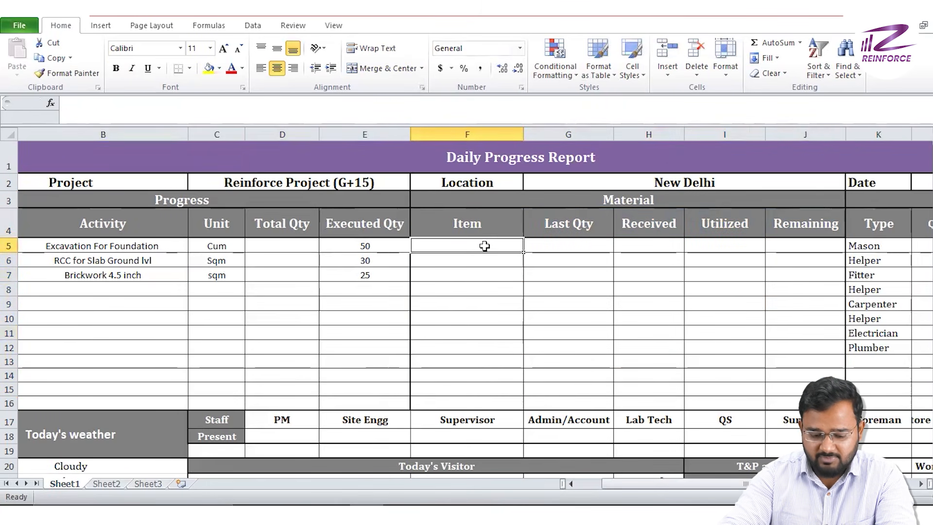
type("Cement")
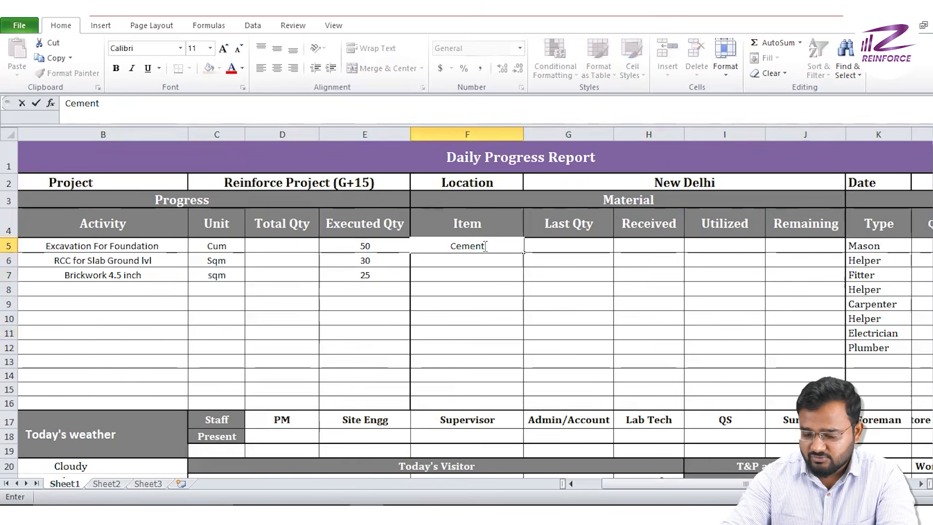
key("Tab")
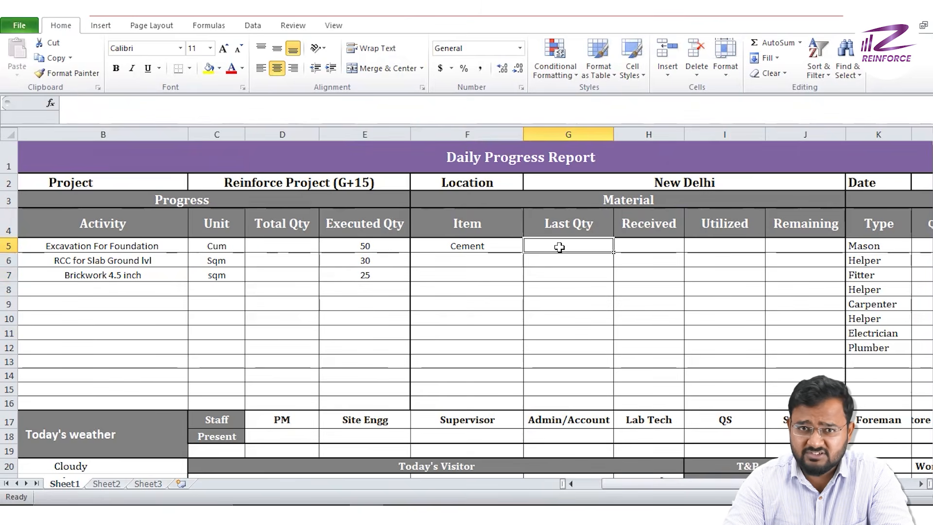
type("120")
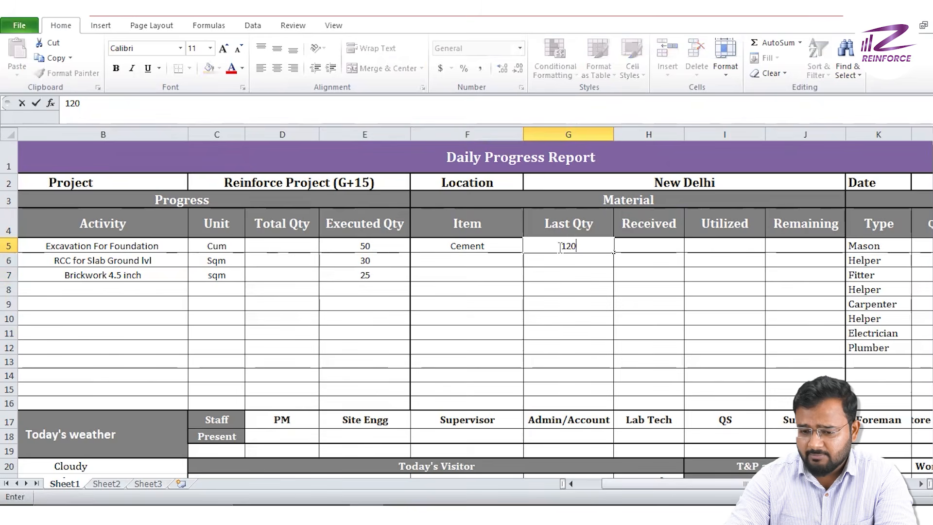
key("Tab")
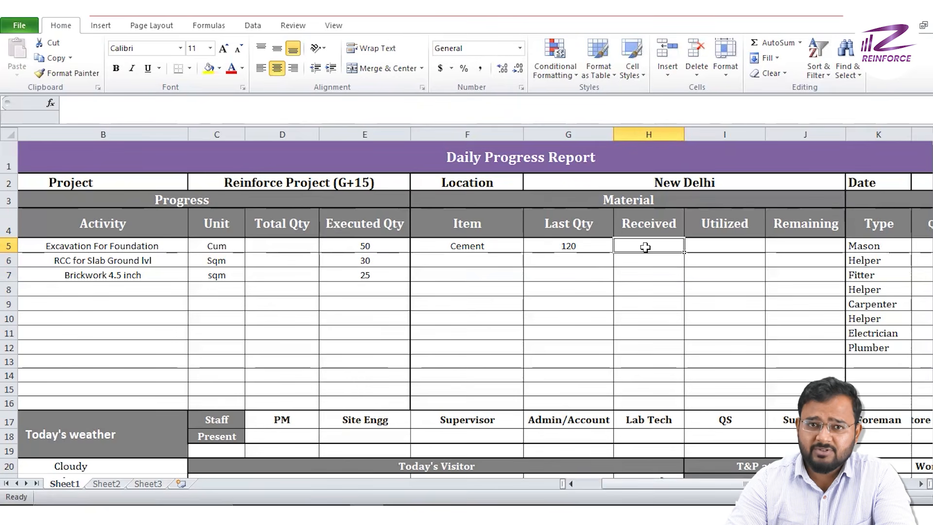
- Set the cement row's received quantity to 200 and its utilized quantity to 50
type("200")
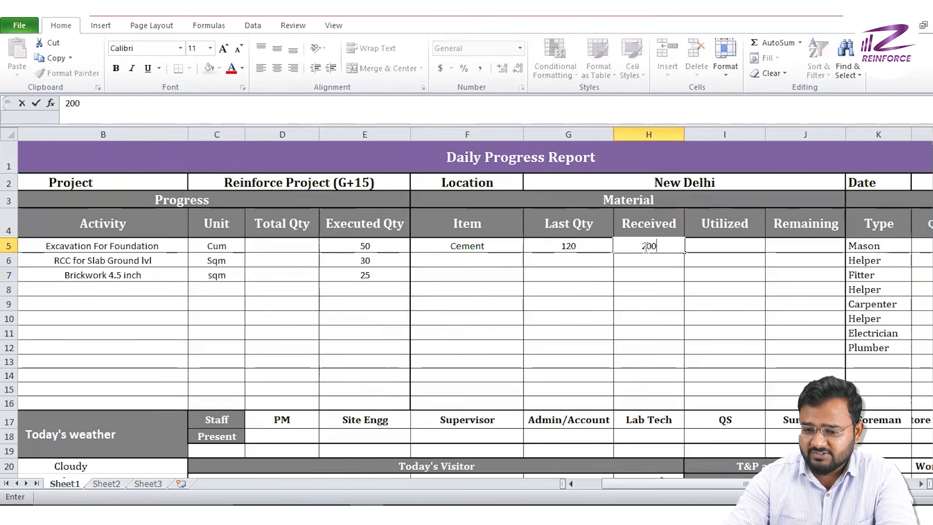
key("Tab")
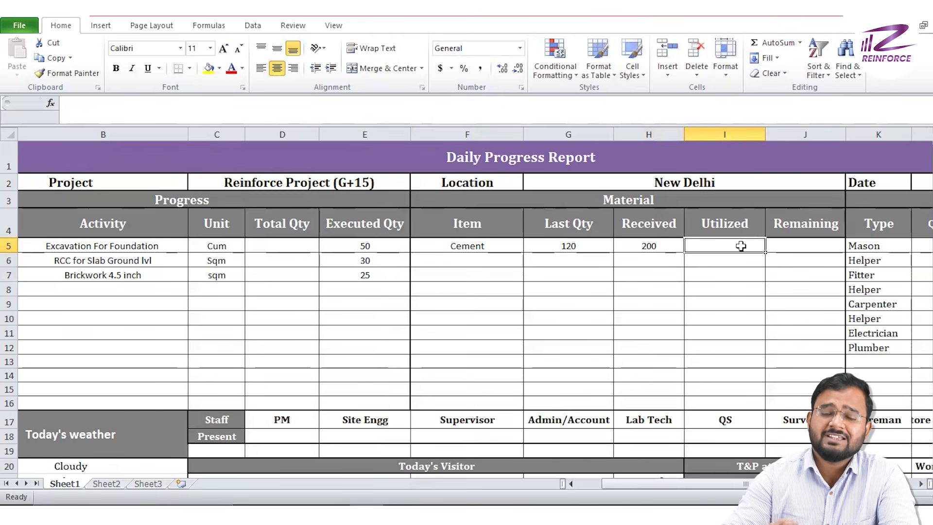
type("50")
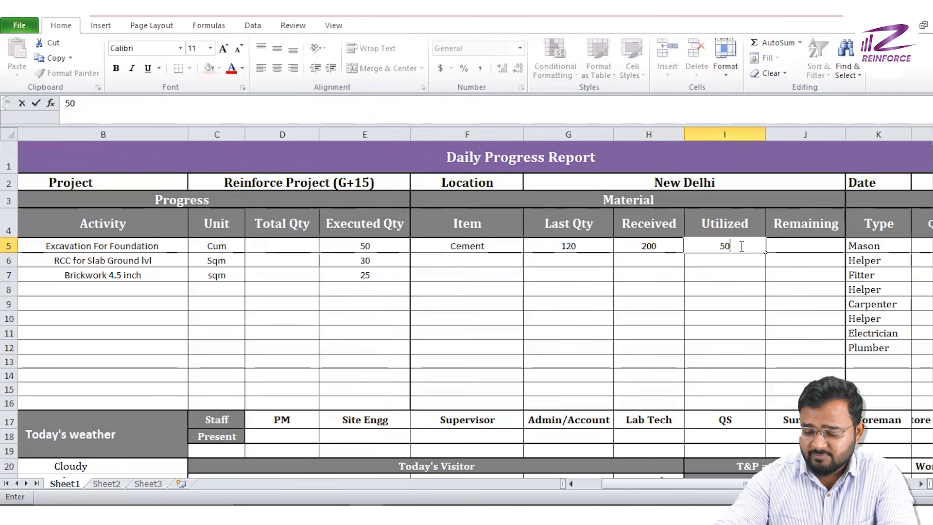
key("Tab")
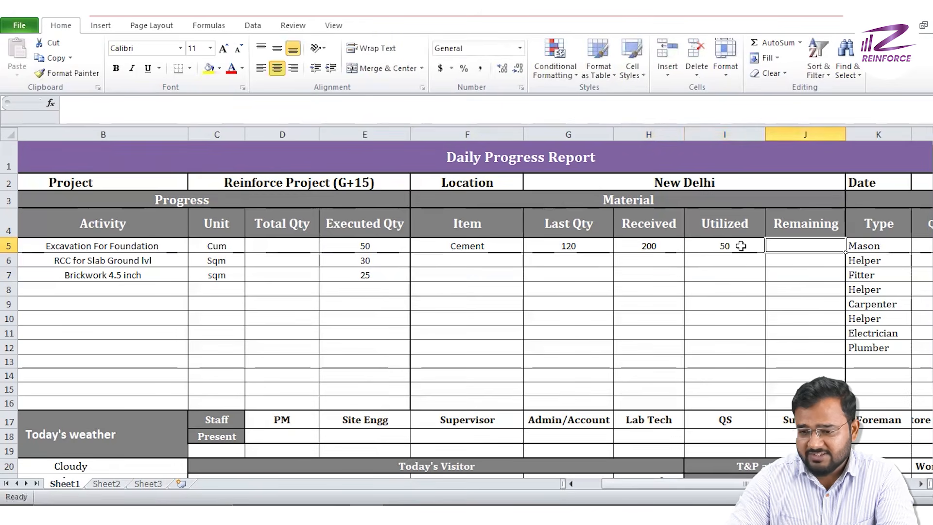
- Calculate cement's Remaining quantity with the formula =G5+H5-I5, adding last and received quantities and subtracting the utilized quantity
type("=")
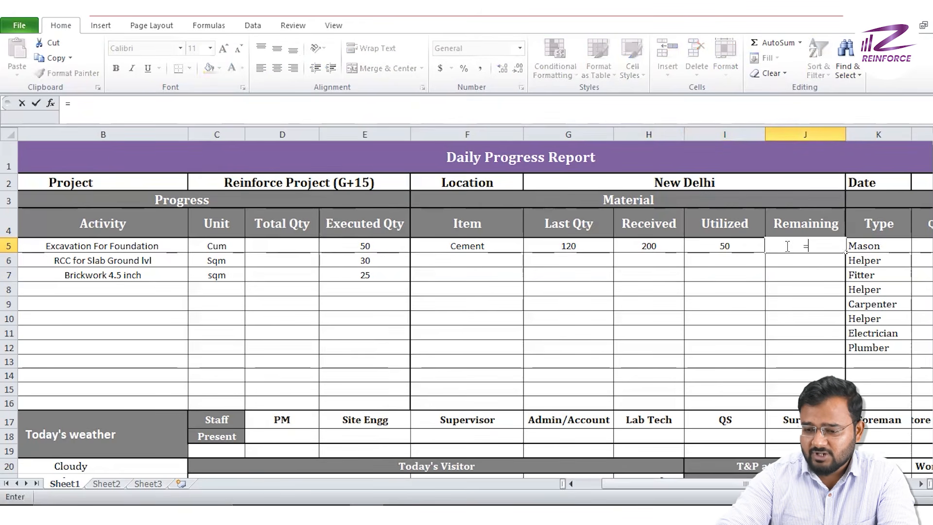
left_click(602, 246)
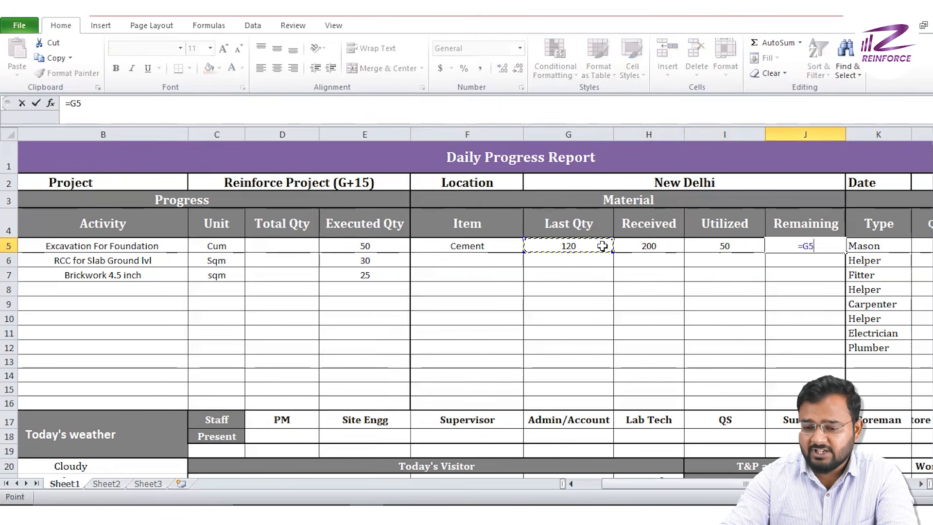
type("+")
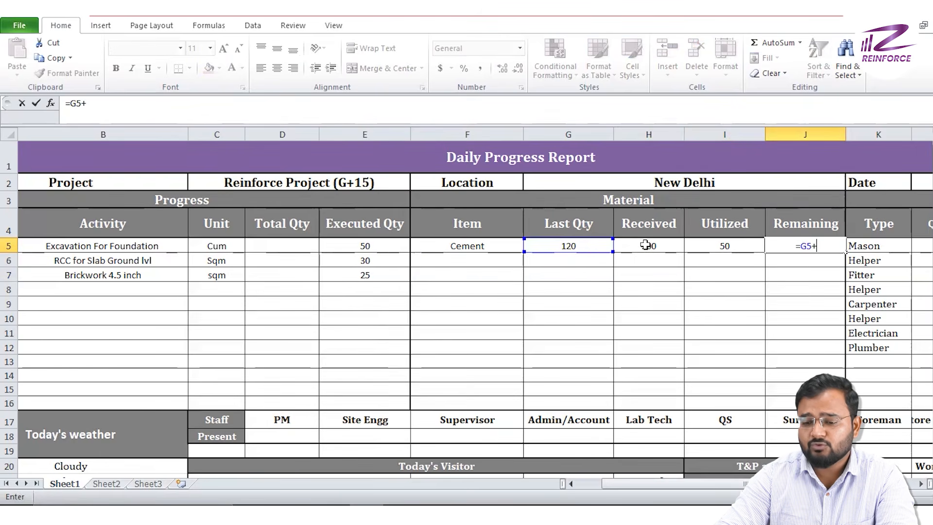
left_click(630, 245)
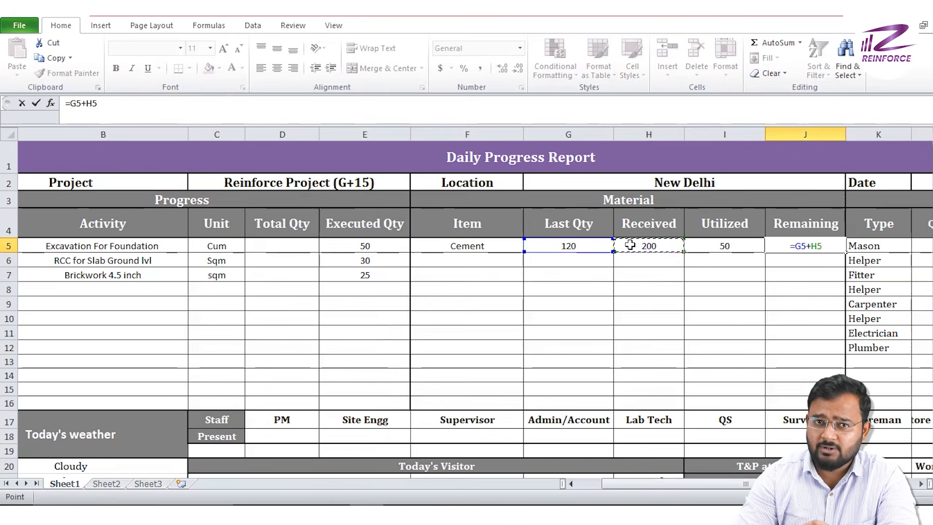
type("-")
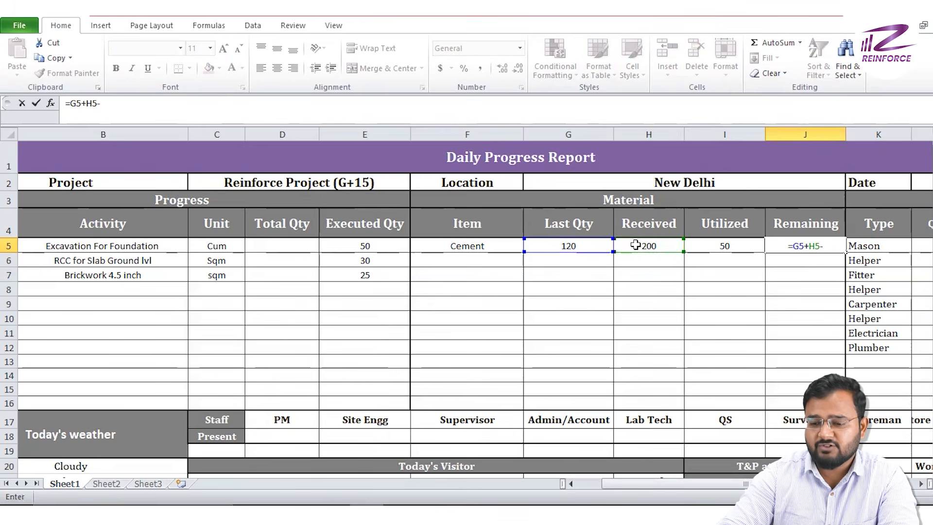
left_click(704, 245)
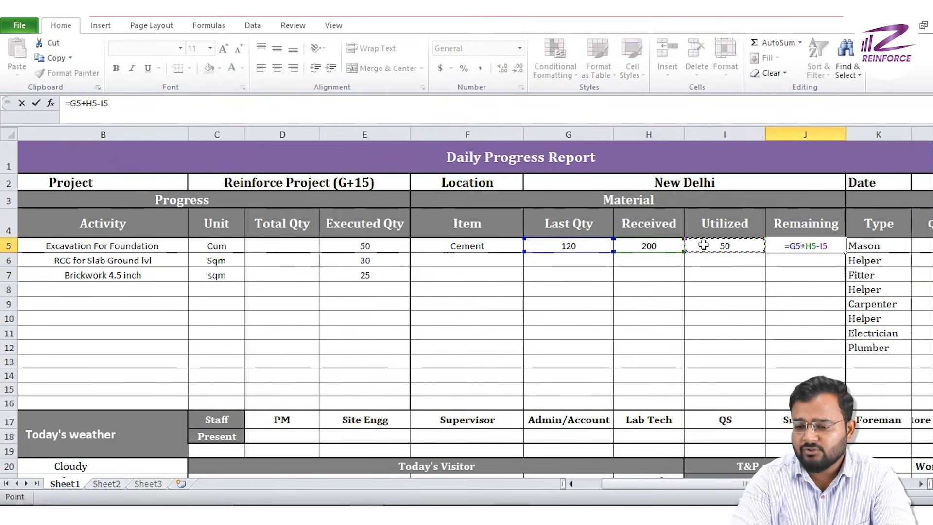
key("Return")
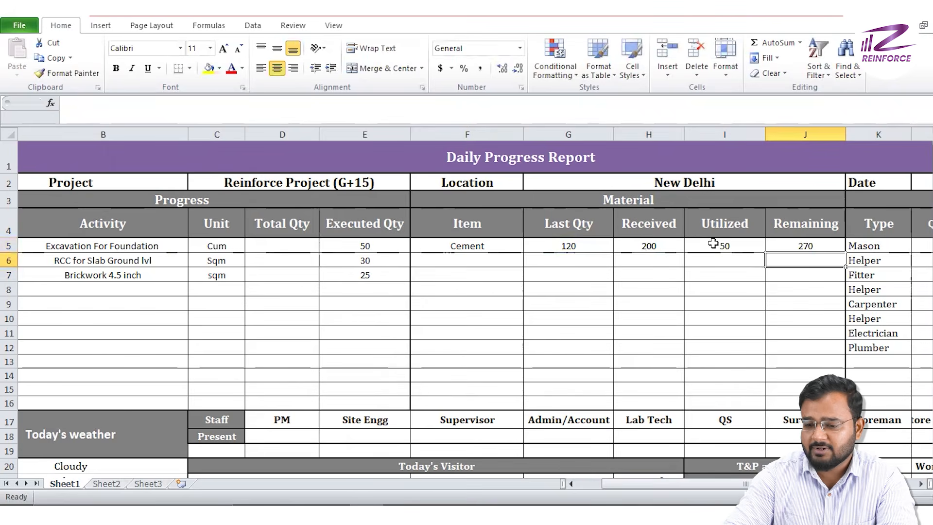
left_click(810, 244)
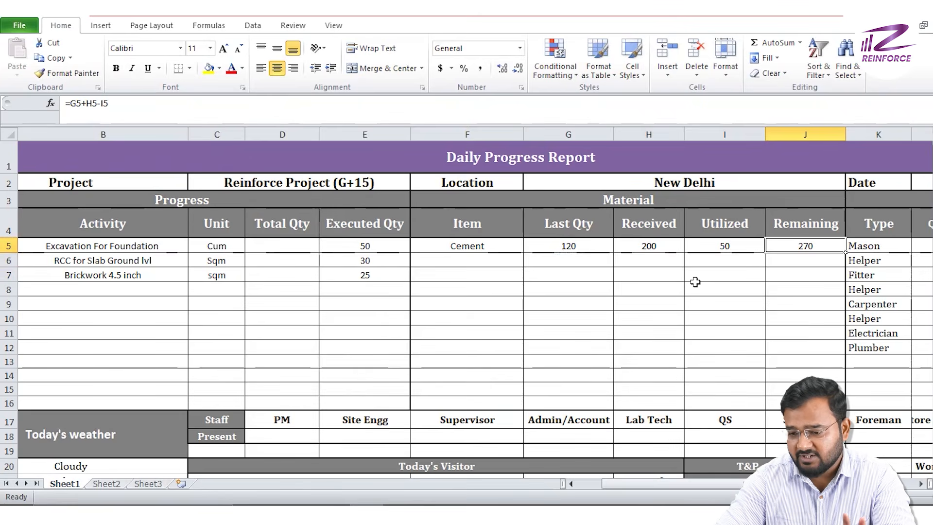
- Add Brick as the second material with last quantity 5000, received 5000 and utilized 2000
left_click(480, 261)
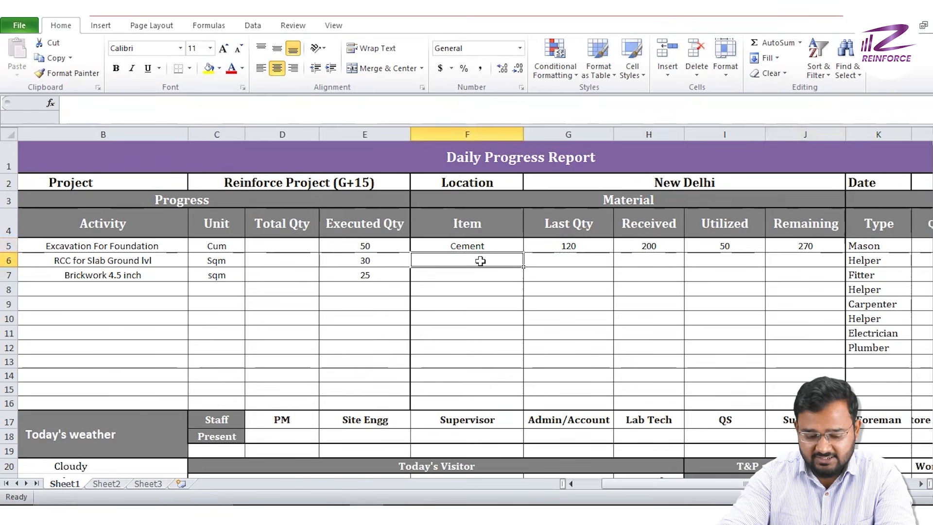
type("Brick")
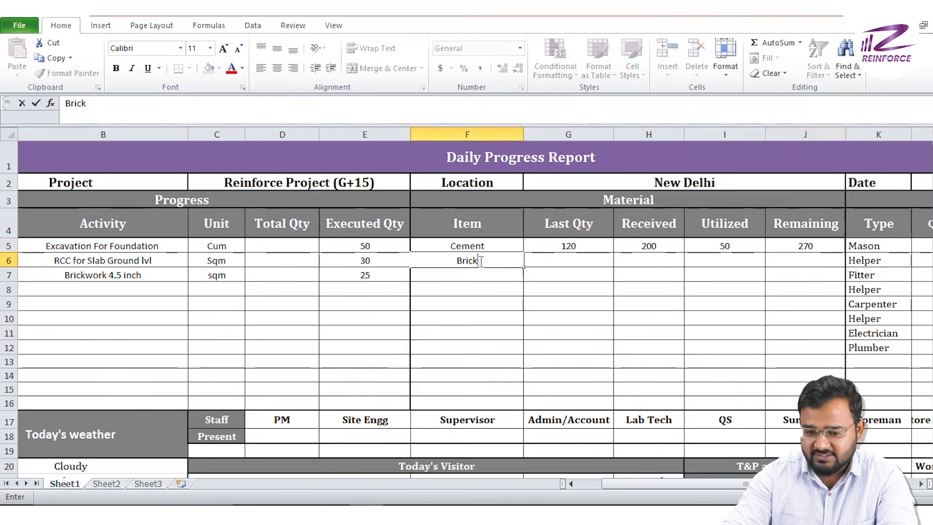
key("Tab")
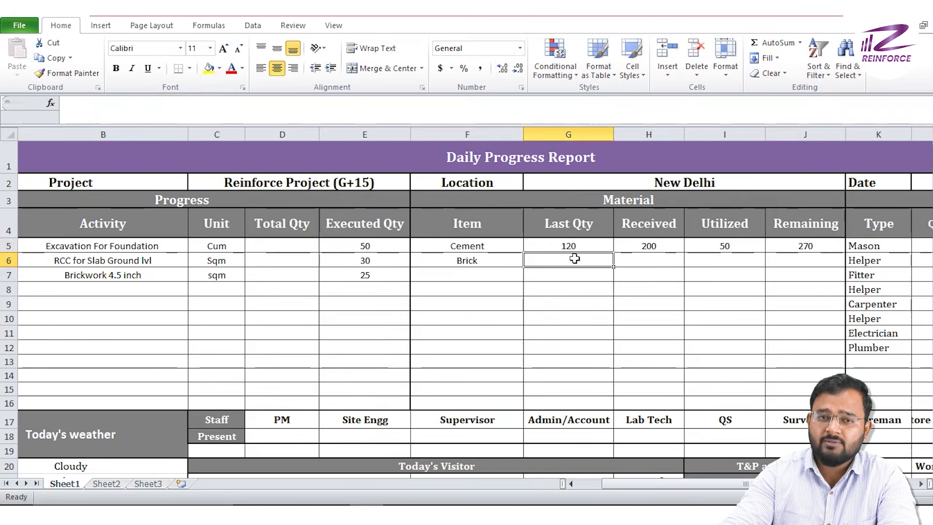
type("5000")
key("Tab")
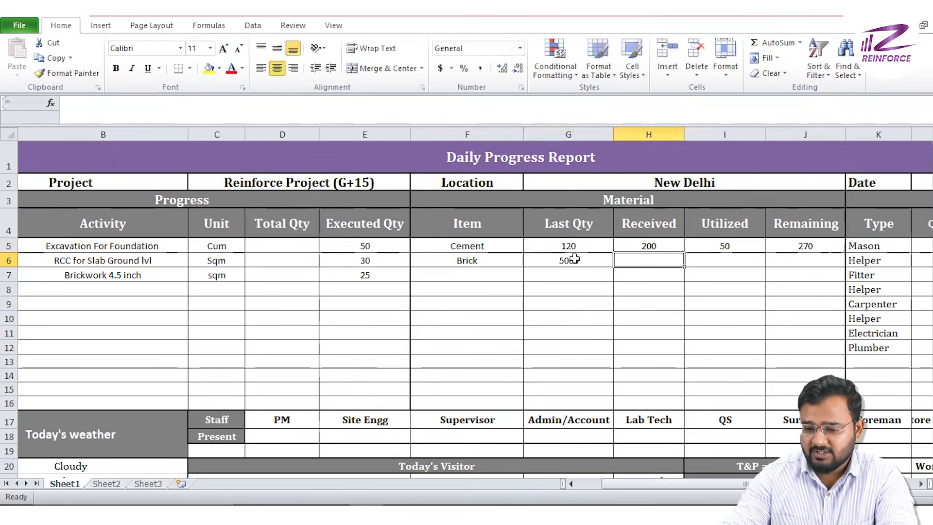
type("5000")
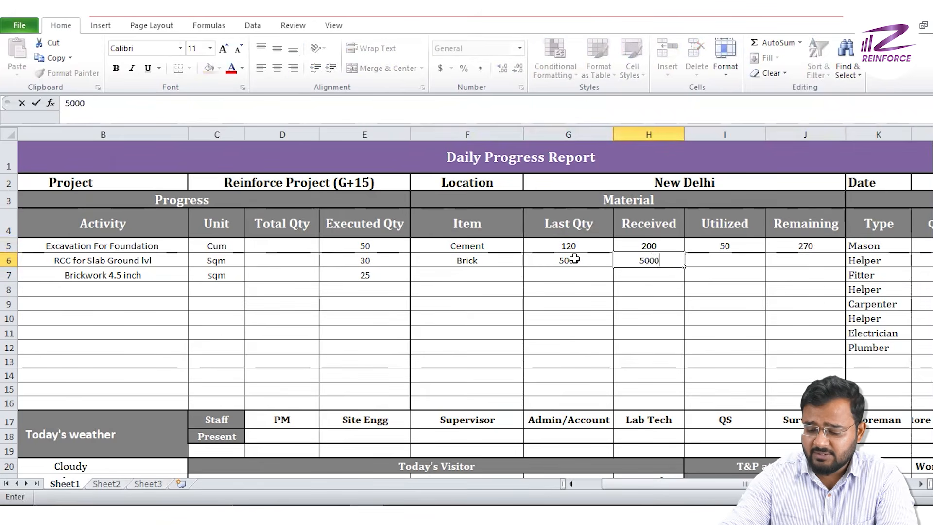
key("Tab")
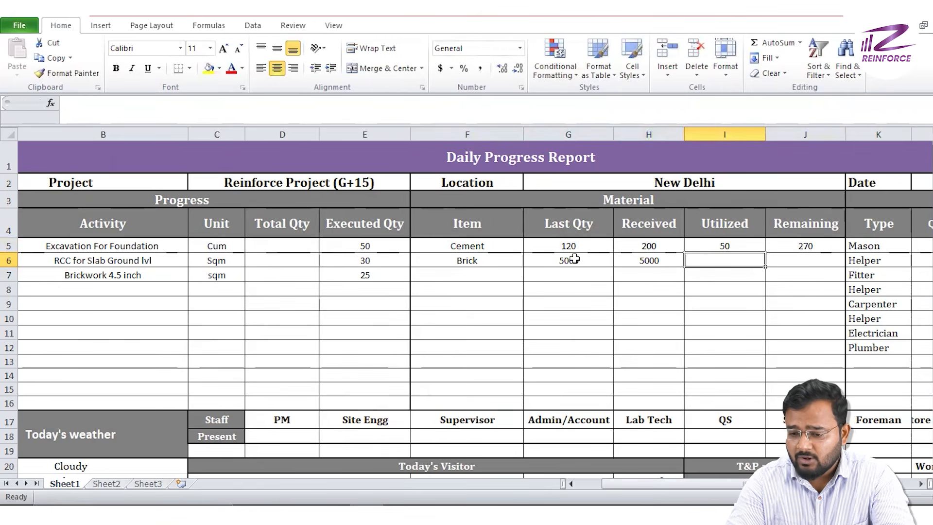
type("2000")
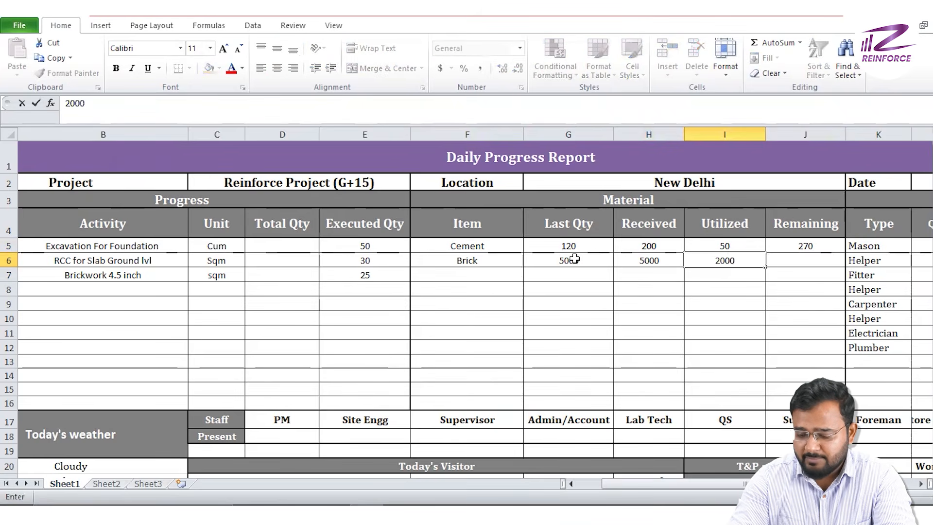
key("Tab")
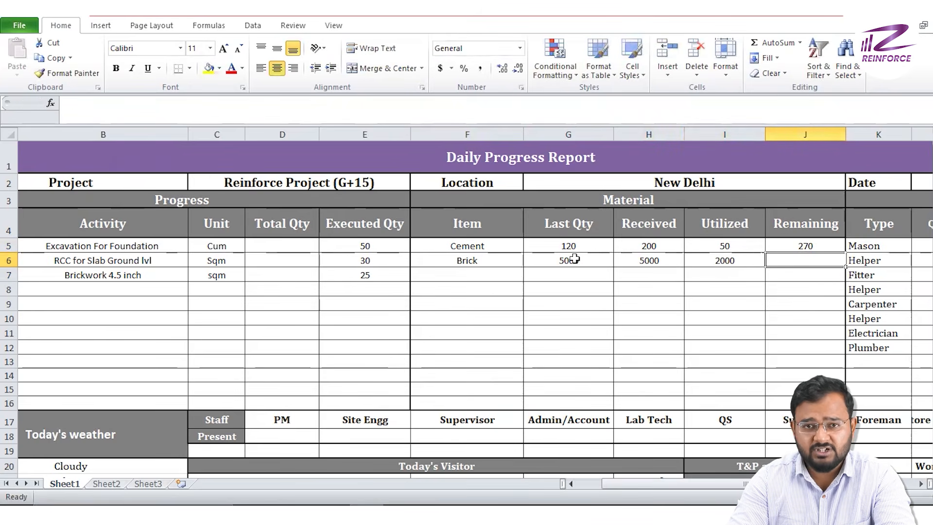
type("=")
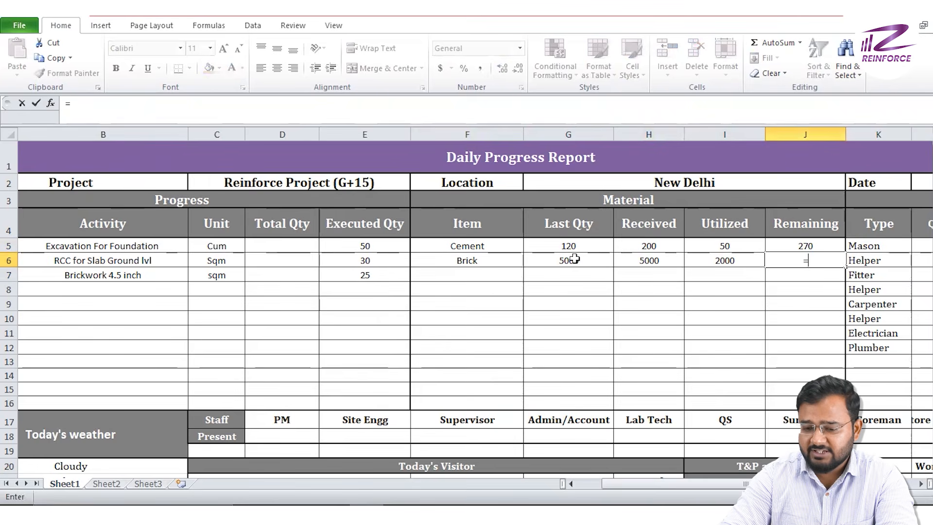
key("BackSpace")
key("Return")
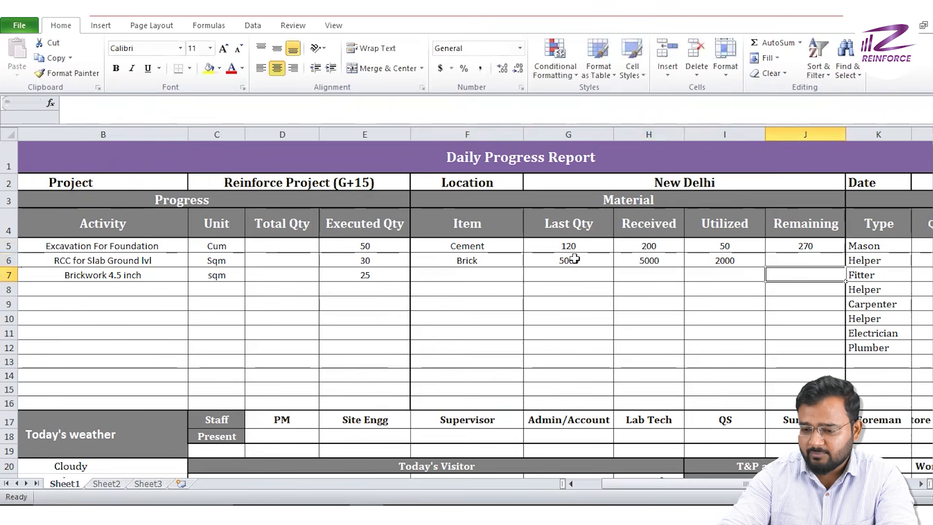
- Copy the cement row's Remaining formula down to the Brick row and check it against the brick quantities
left_click(837, 248)
left_click_drag(845, 254, 845, 264)
left_click(795, 262)
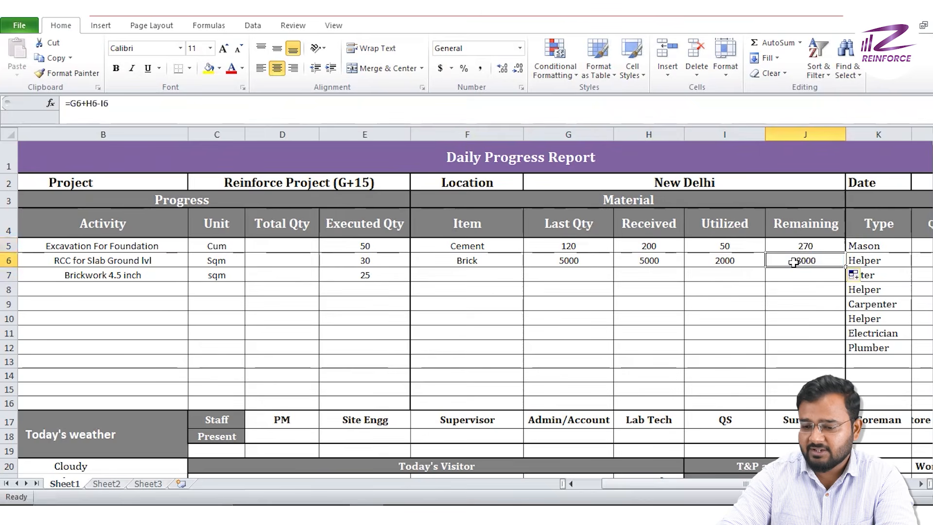
left_click(594, 266)
left_click(665, 261)
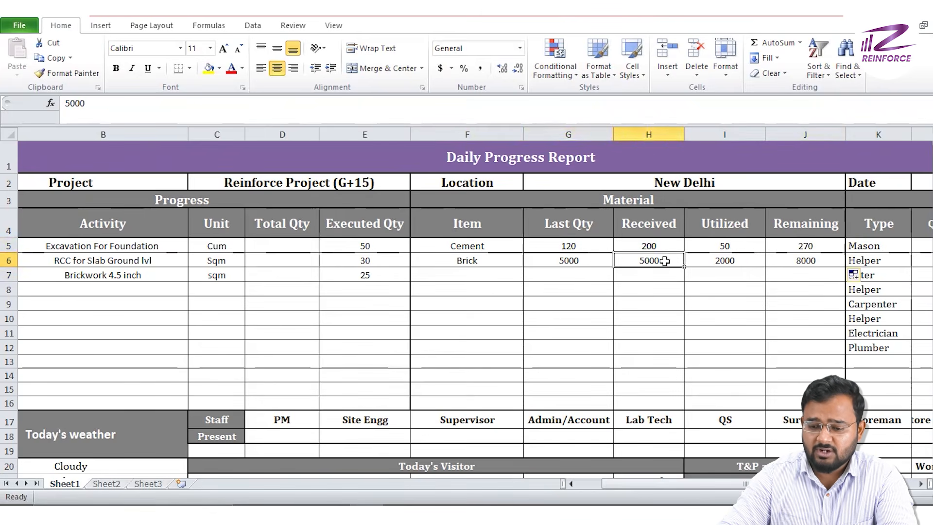
left_click(750, 264)
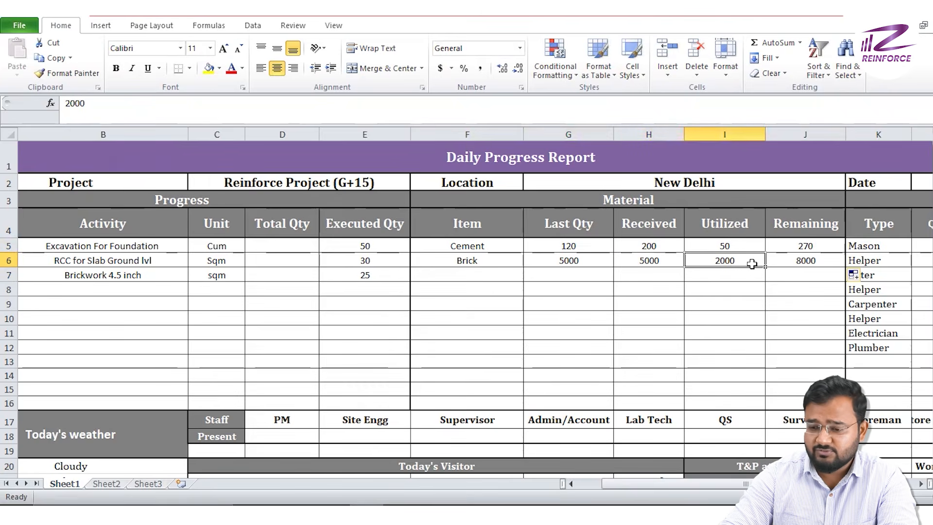
left_click(792, 258)
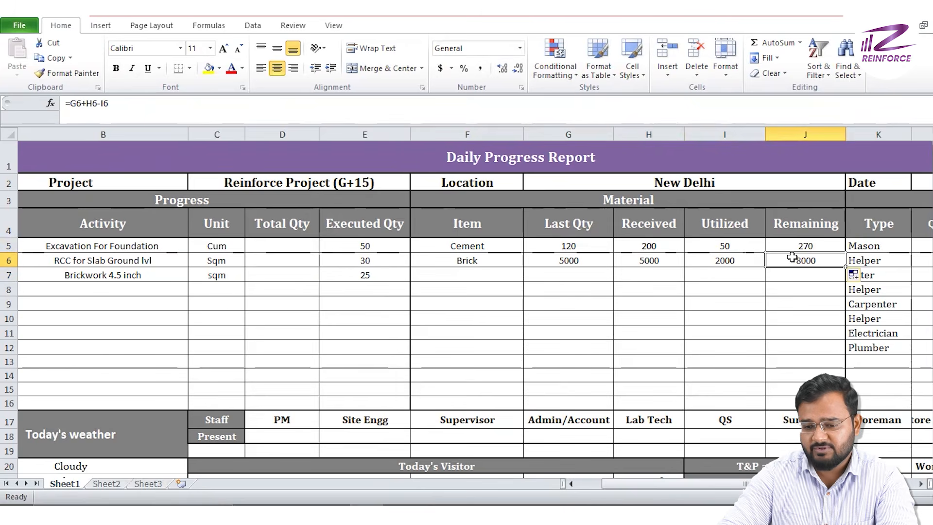
- Add Steel bars as the third material with a last quantity of 1500 kg
left_click(472, 275)
type("St")
type("ee")
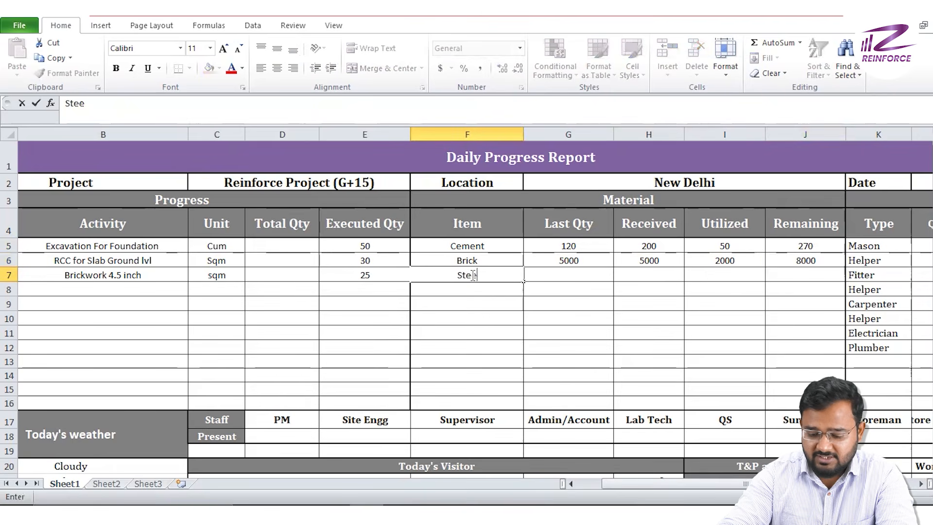
type("l bars")
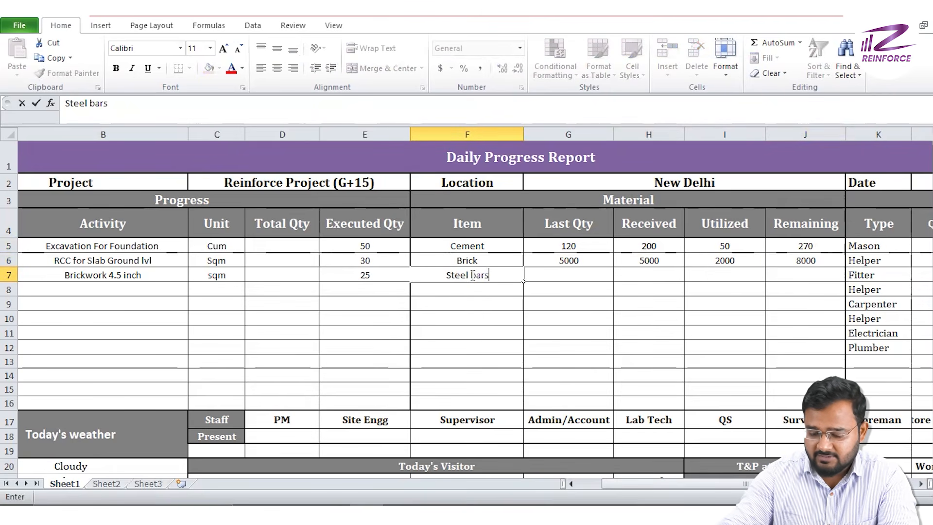
key("Tab")
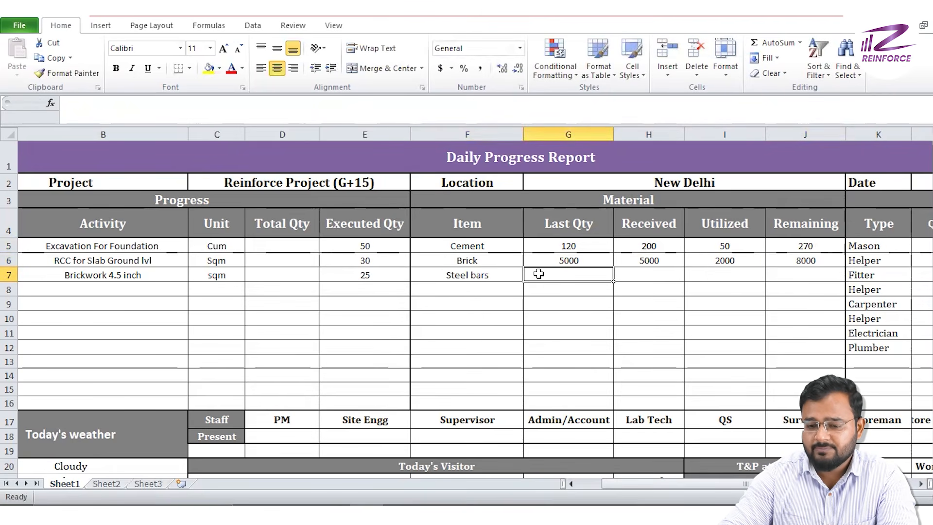
type("1500")
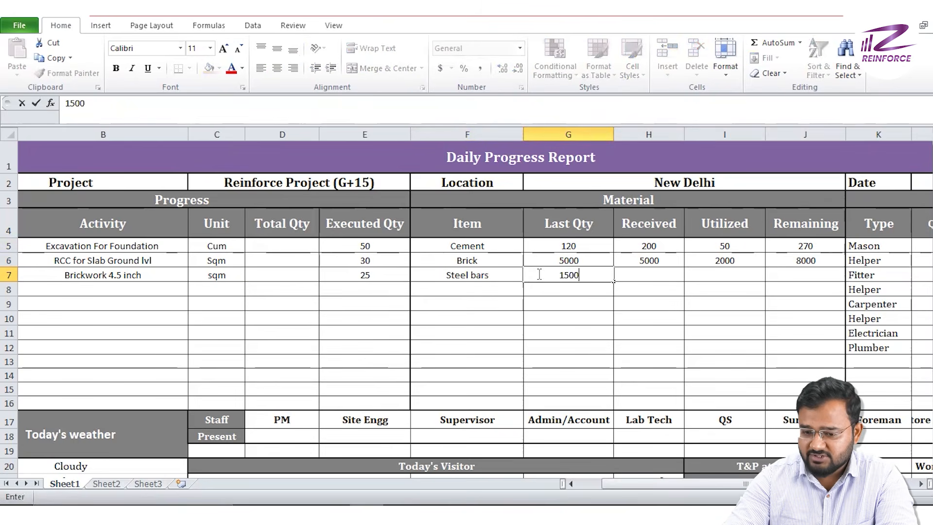
key("Tab")
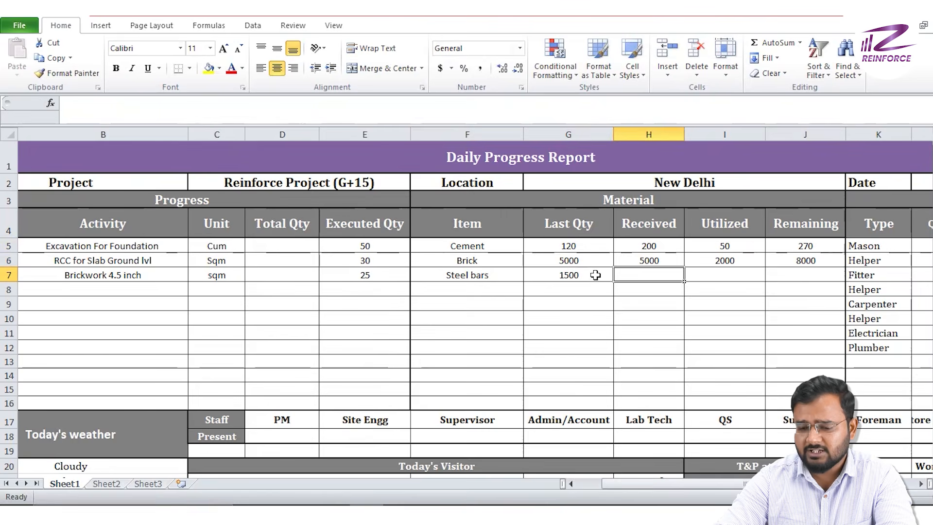
double_click(597, 275)
type("kg")
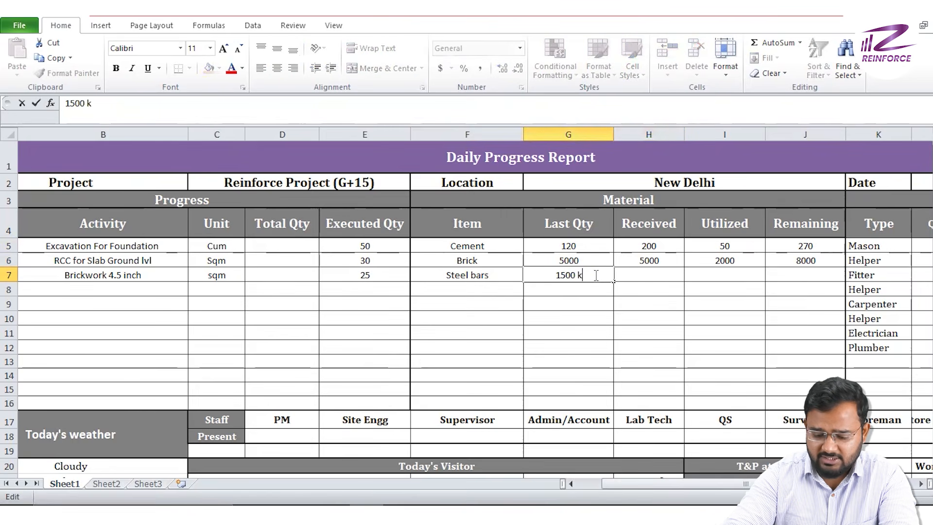
key("Return")
- Enter -- as the received quantity and 1200kg as the utilized quantity for Steel bars
left_click(654, 274)
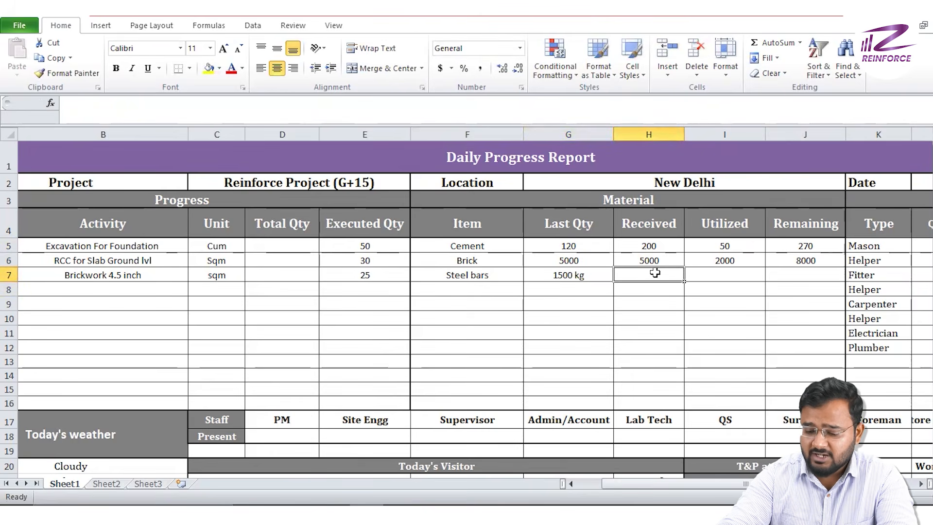
type("--")
key("Right")
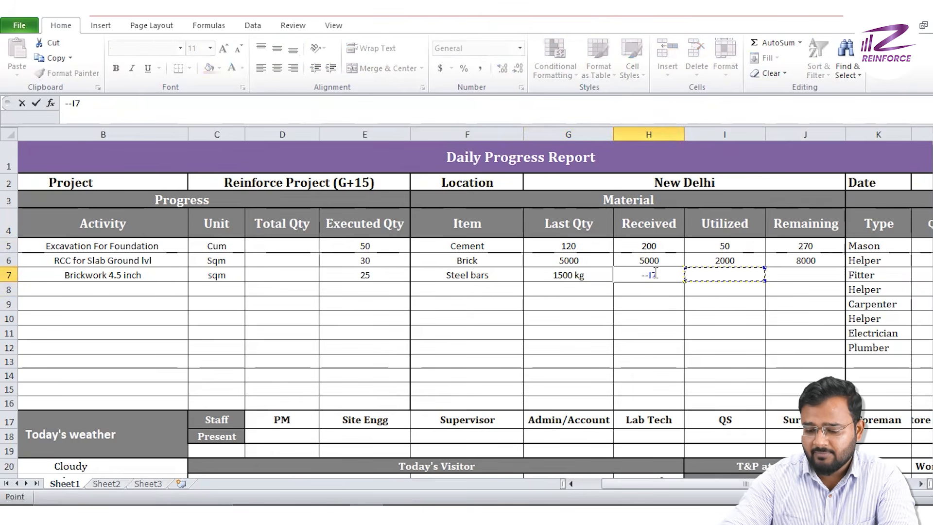
key("BackSpace")
key("BackSpace")
key("Return")
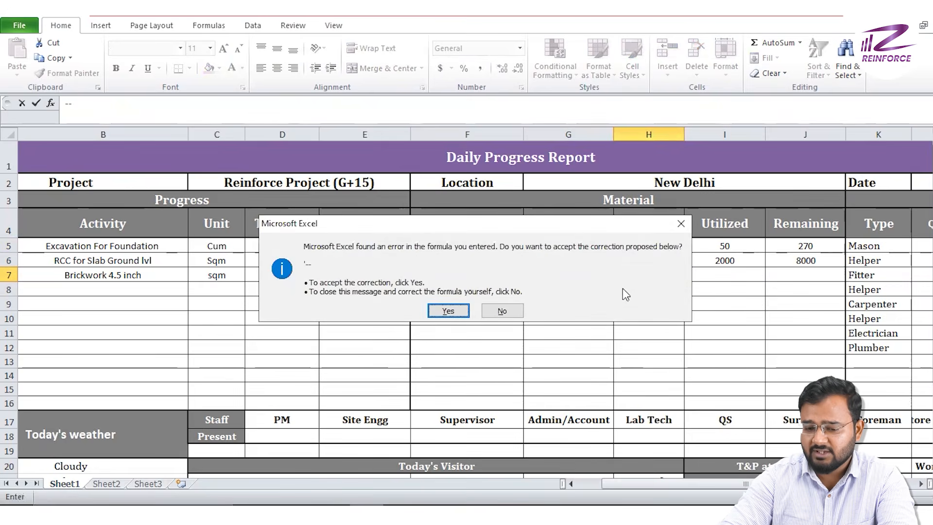
key("Return")
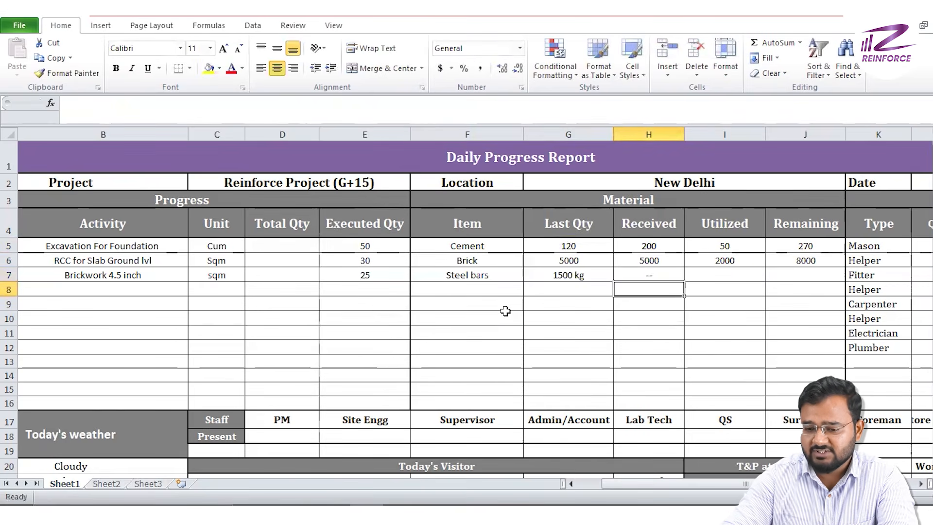
left_click(730, 274)
type("1")
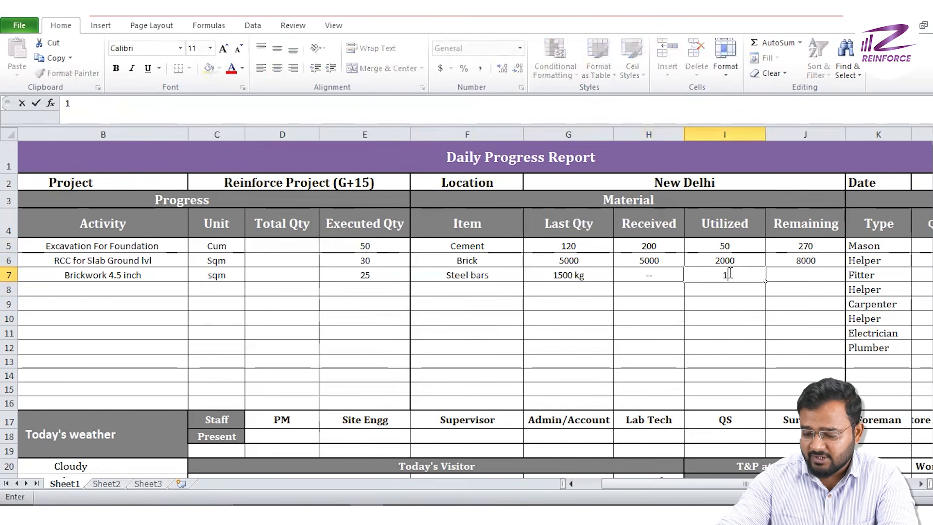
type("200kg")
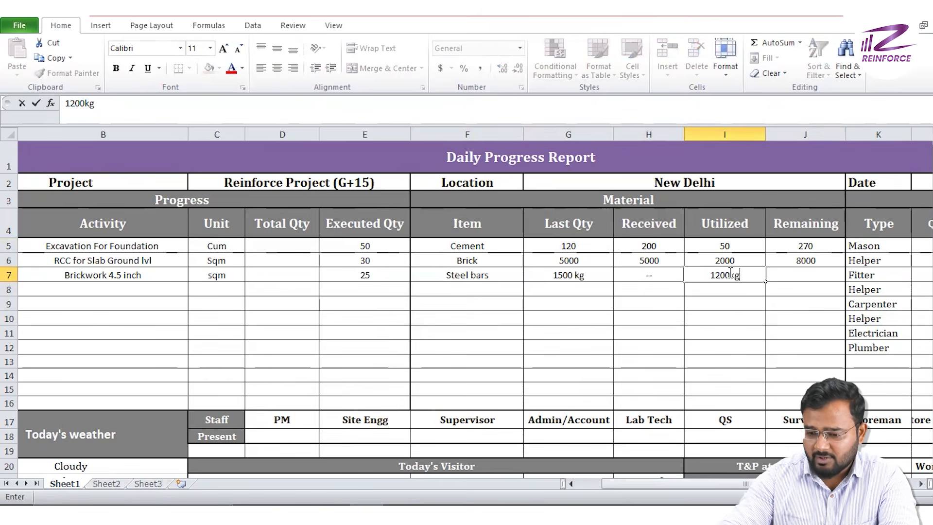
key("Tab")
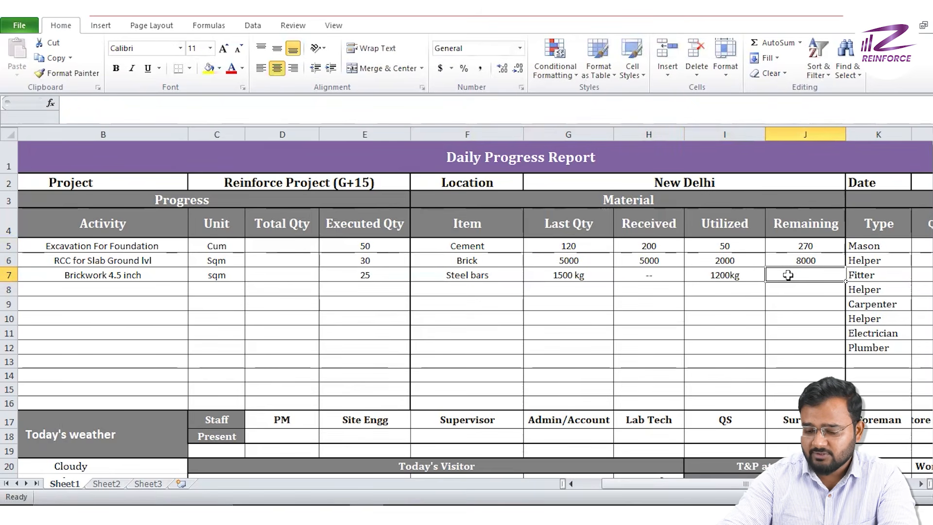
- Calculate the Steel bars' Remaining quantity with the formula =1500-1200
type("=1500")
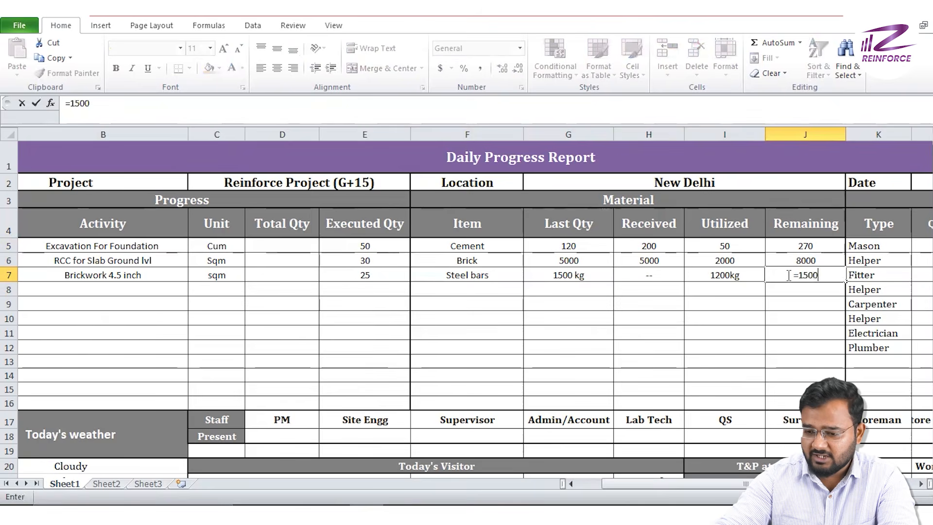
type("-1200")
key("Return")
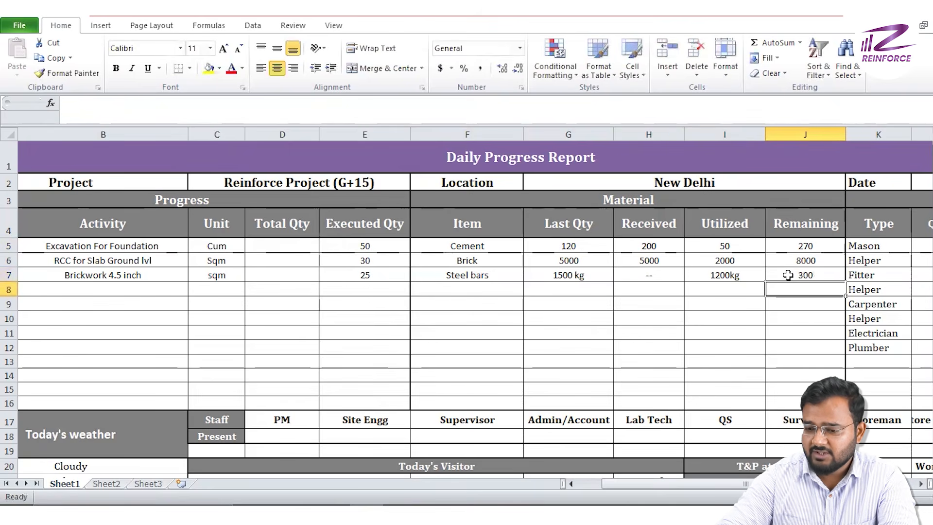
left_click(808, 276)
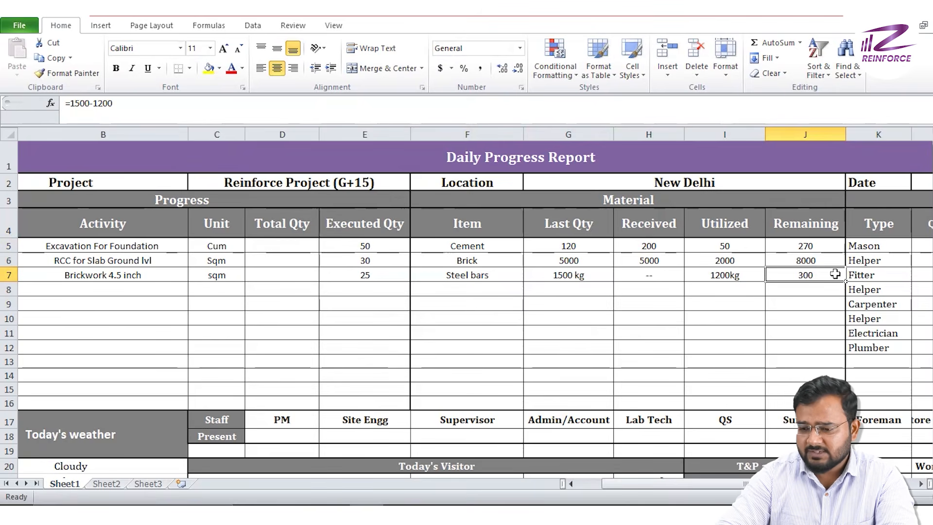
- Examine the Labour section and its listed worker types, from Mason down to Plumber
scroll(835, 274, "right", 2)
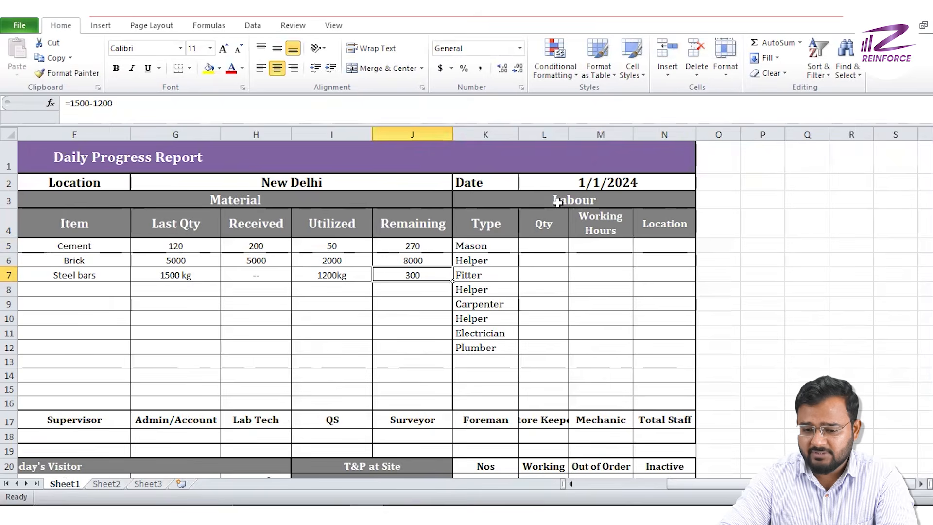
left_click_drag(558, 202, 563, 387)
left_click(494, 245)
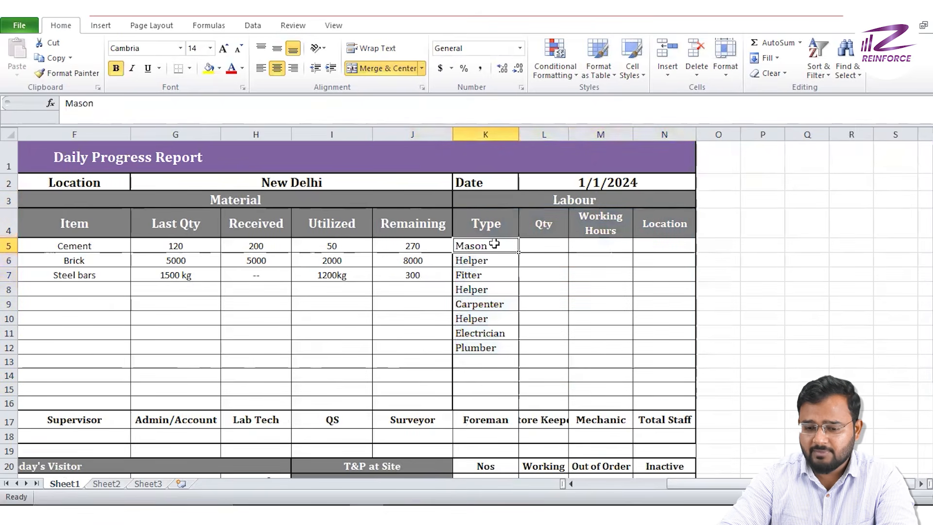
left_click_drag(494, 244, 493, 350)
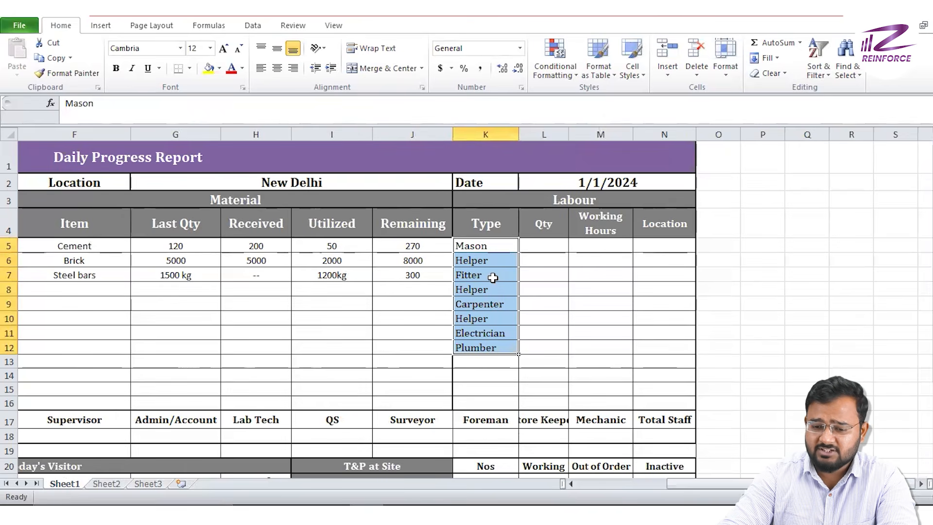
left_click_drag(500, 246, 503, 261)
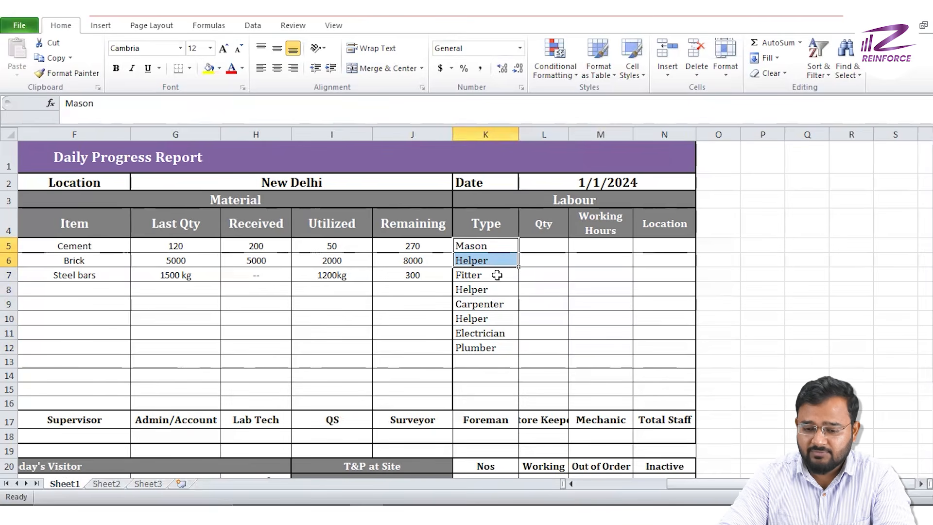
left_click_drag(502, 275, 501, 318)
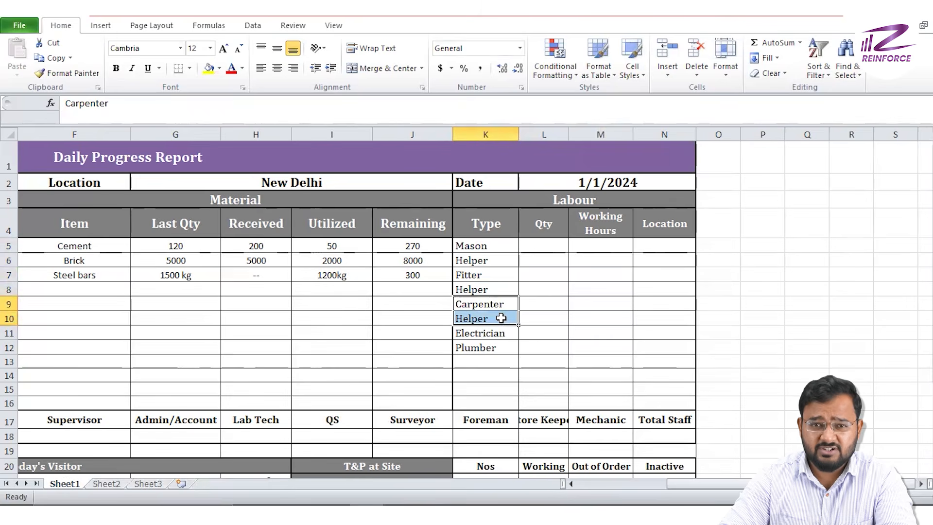
left_click_drag(501, 332, 501, 346)
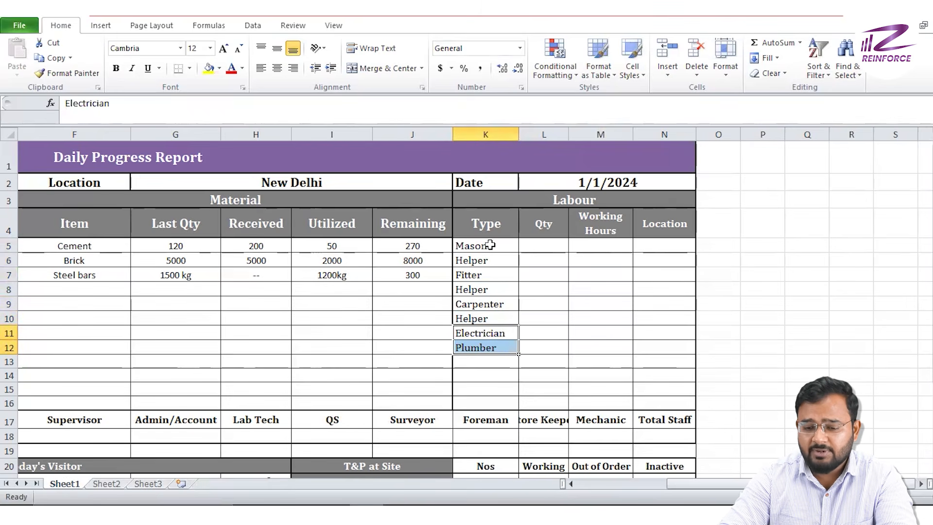
left_click_drag(488, 245, 485, 349)
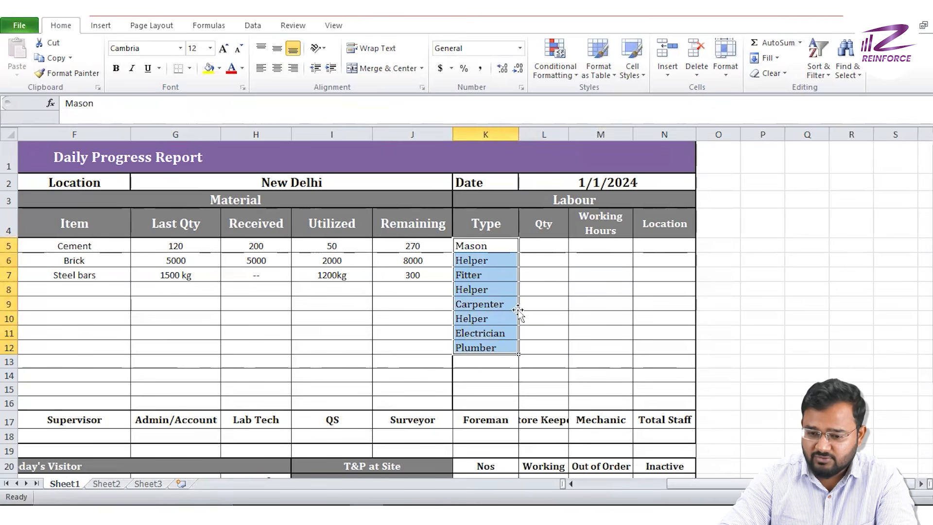
- Enter the labour quantities in the Labour section: 2 for Mason and 5 for the Helper below it
left_click(554, 248)
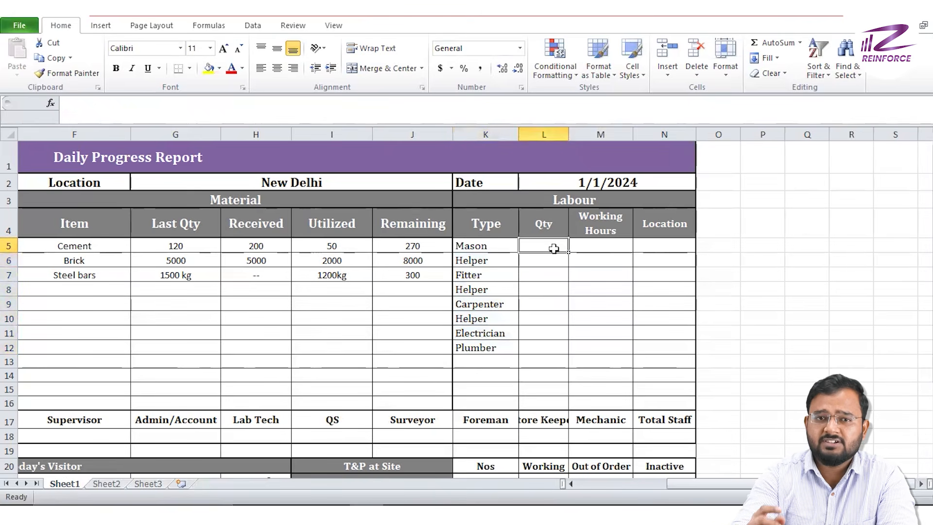
type("2")
key("Return")
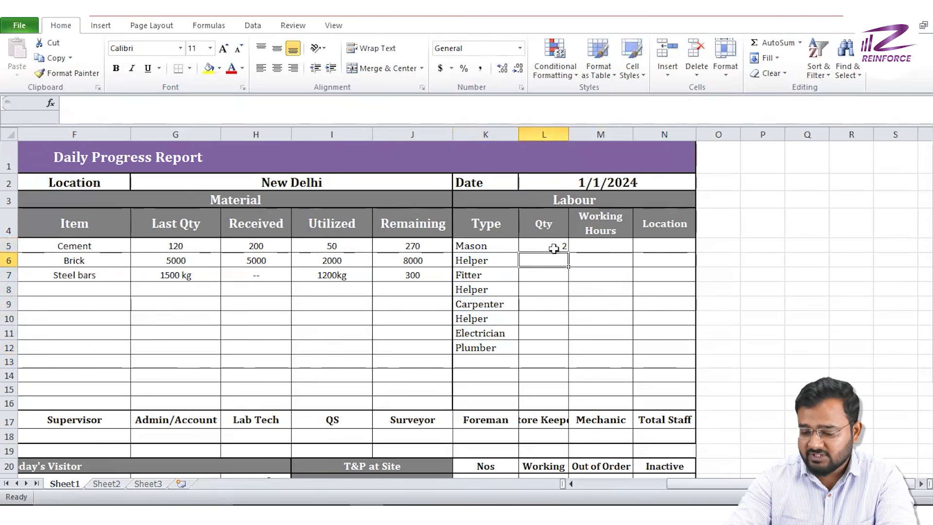
type("5")
key("Return")
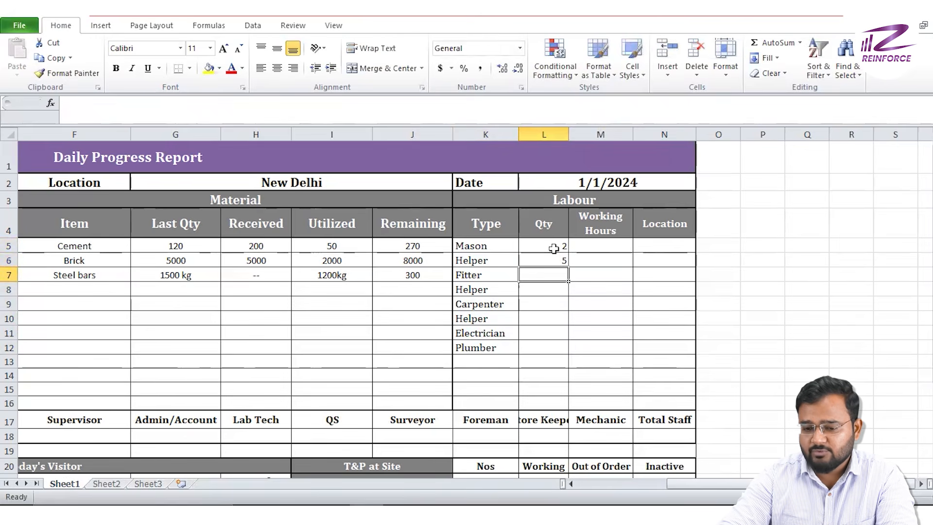
- Enter the working hours as =8+2 for Mason and 10 for the Helper below, and check the Mason entries
left_click(605, 245)
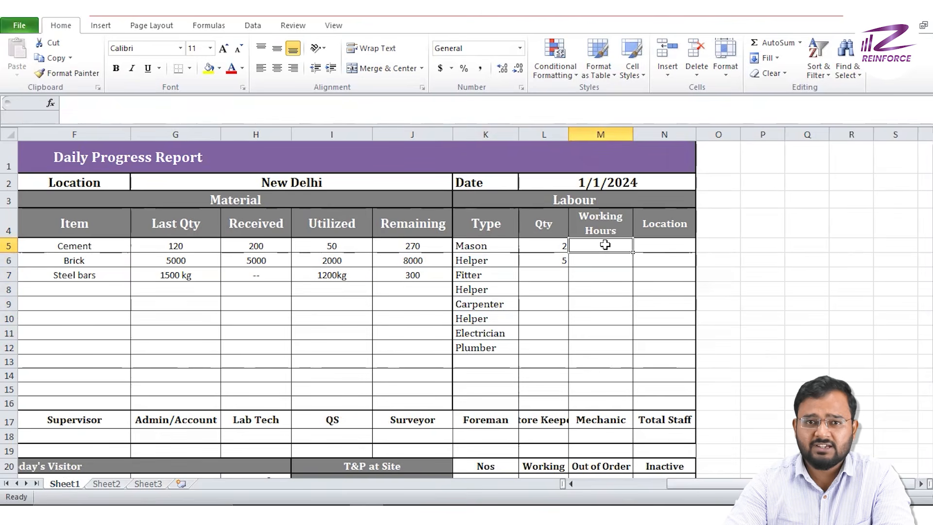
type("=8+2")
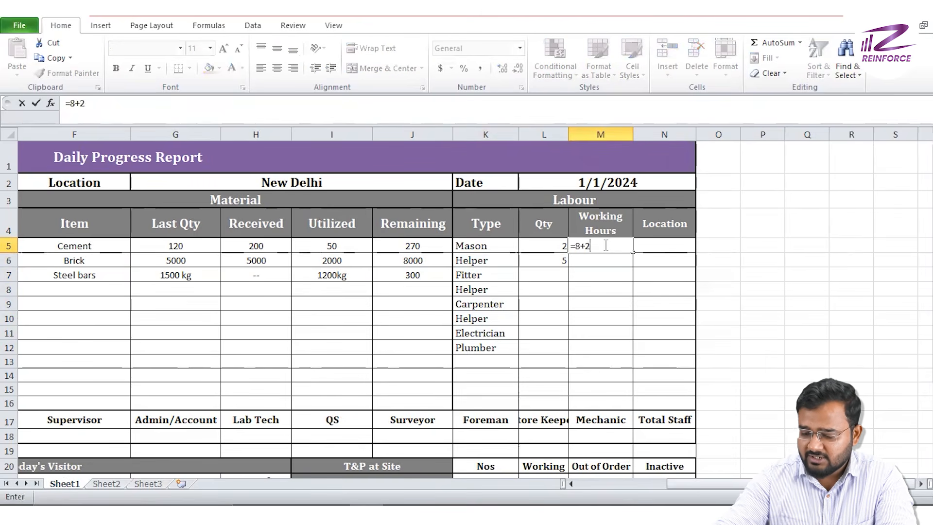
key("Return")
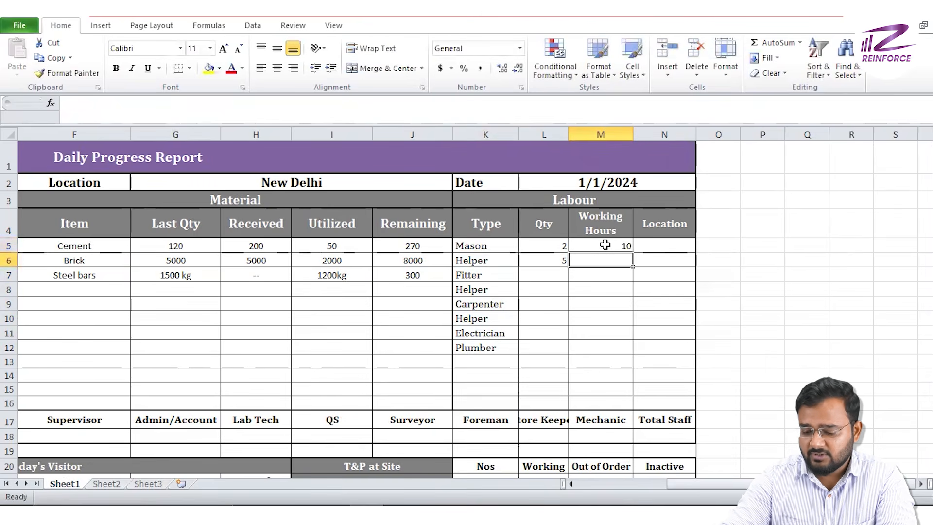
type("10")
key("Return")
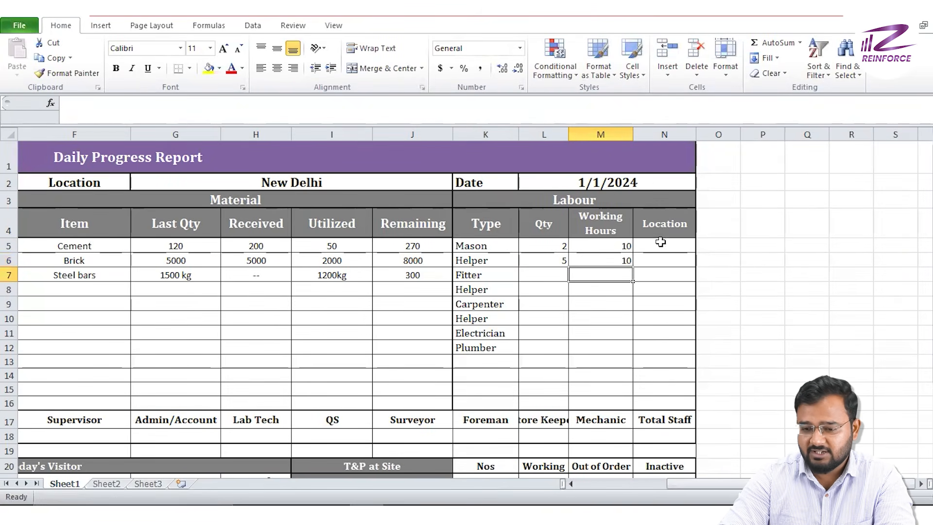
left_click(623, 245)
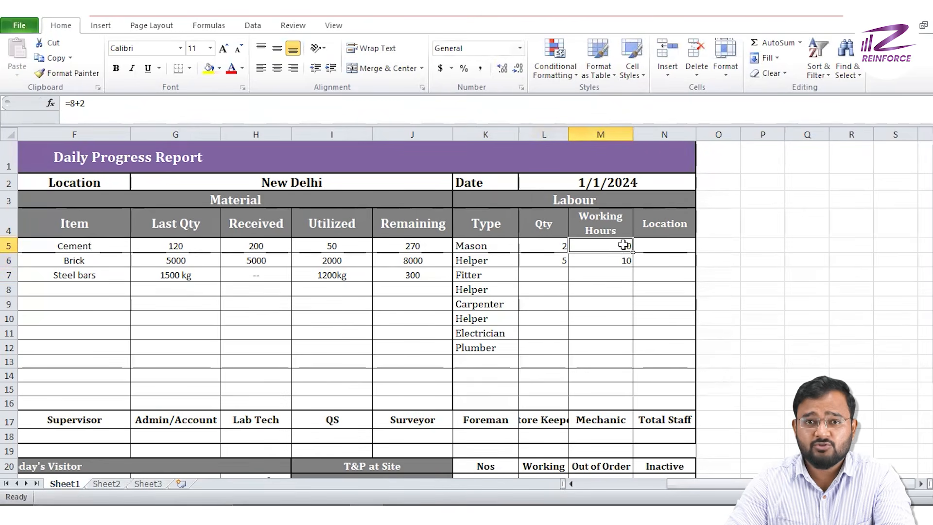
left_click(565, 246)
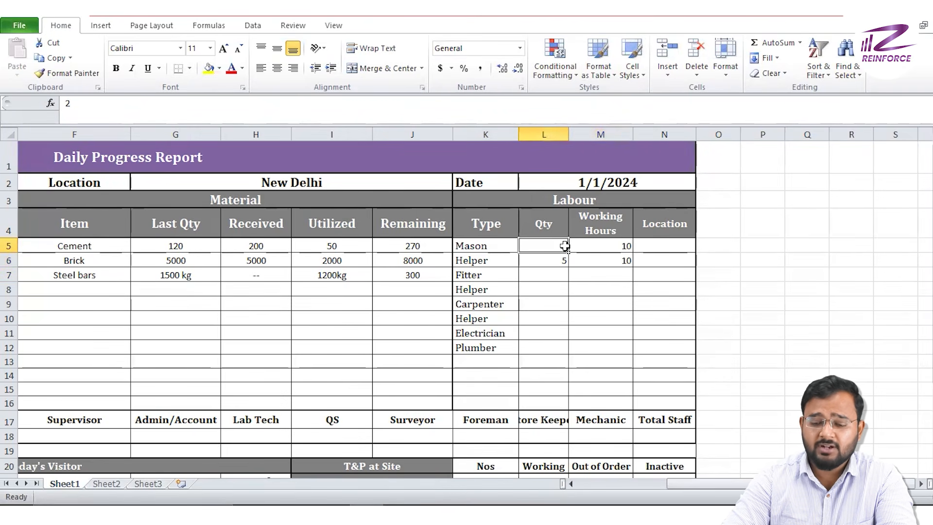
left_click(603, 240)
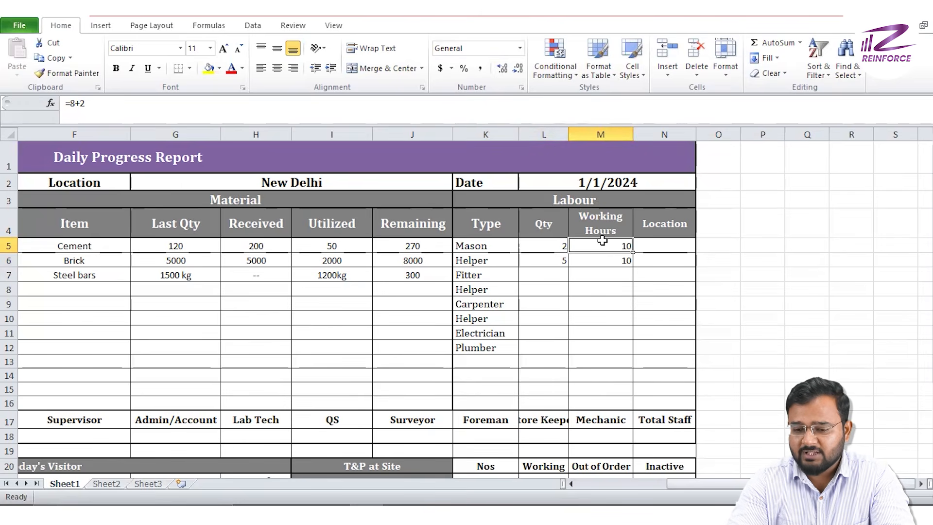
- Set the Mason's labour location to Wing 1
left_click(657, 245)
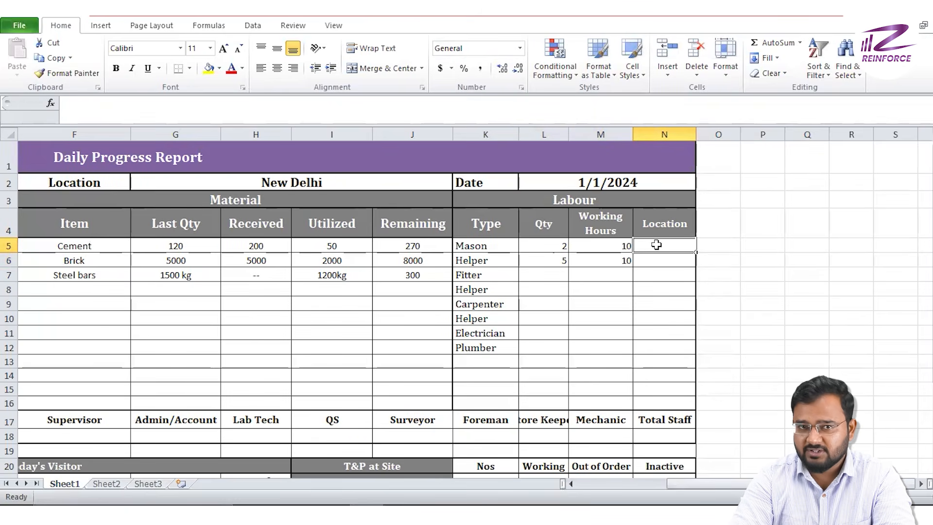
type("Win")
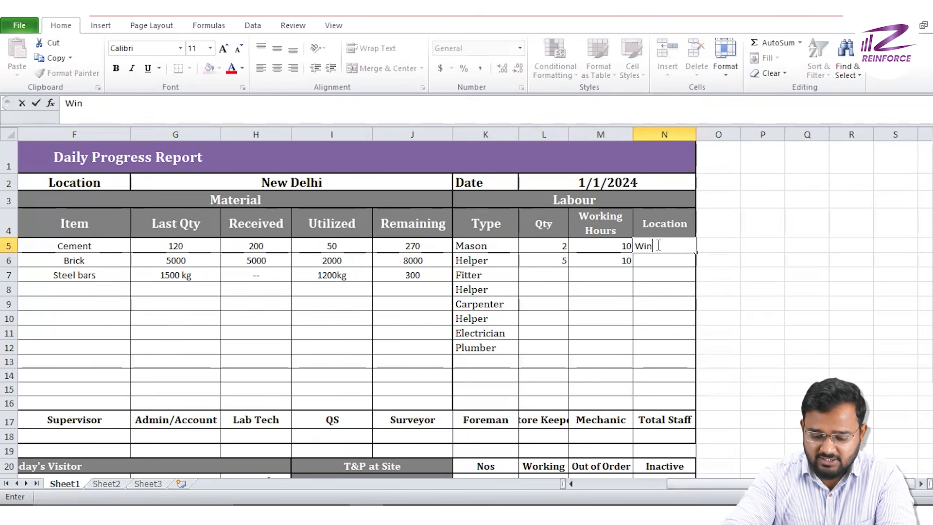
type("g 1")
key("Return")
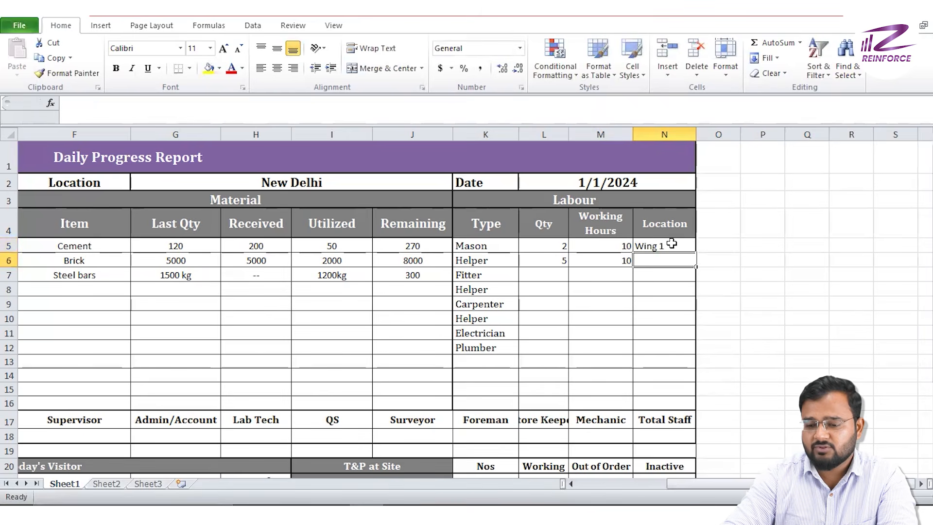
left_click(672, 244)
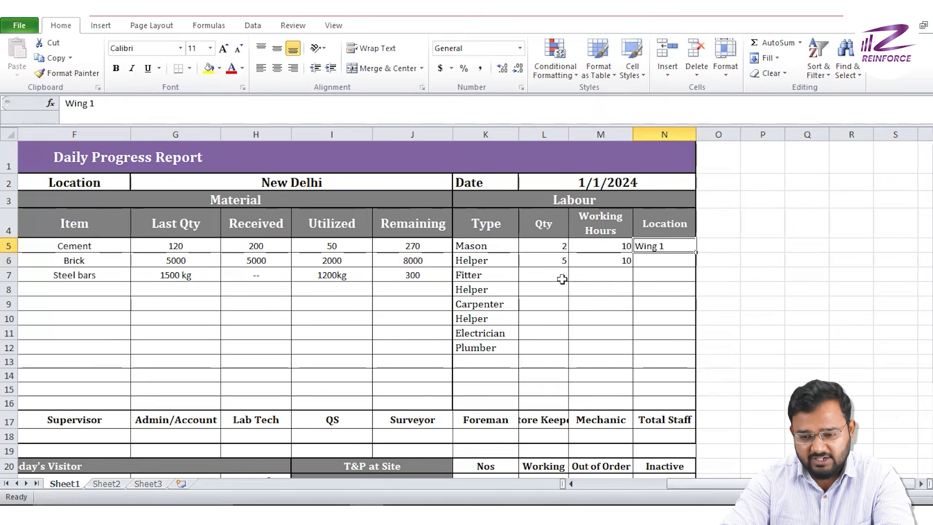
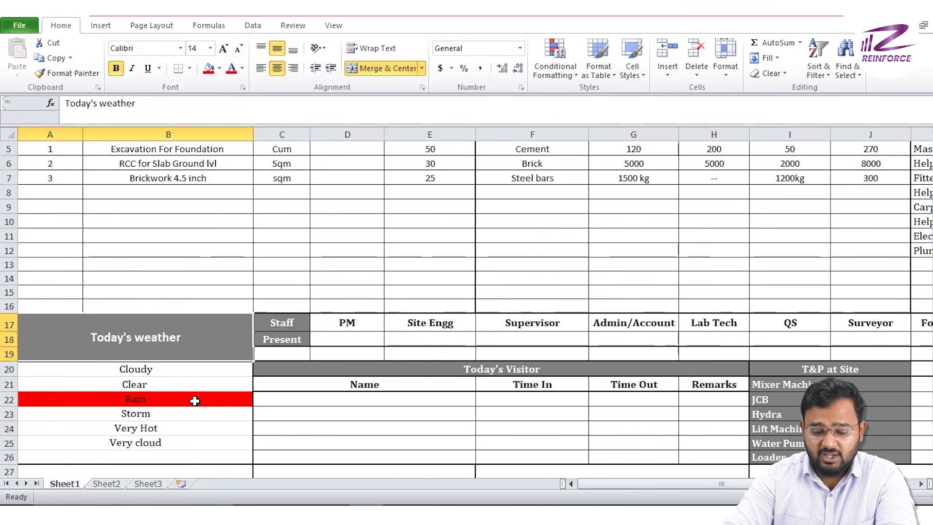
- Mark Very Hot as today's weather by filling its cell with red
left_click(183, 426)
left_click(208, 68)
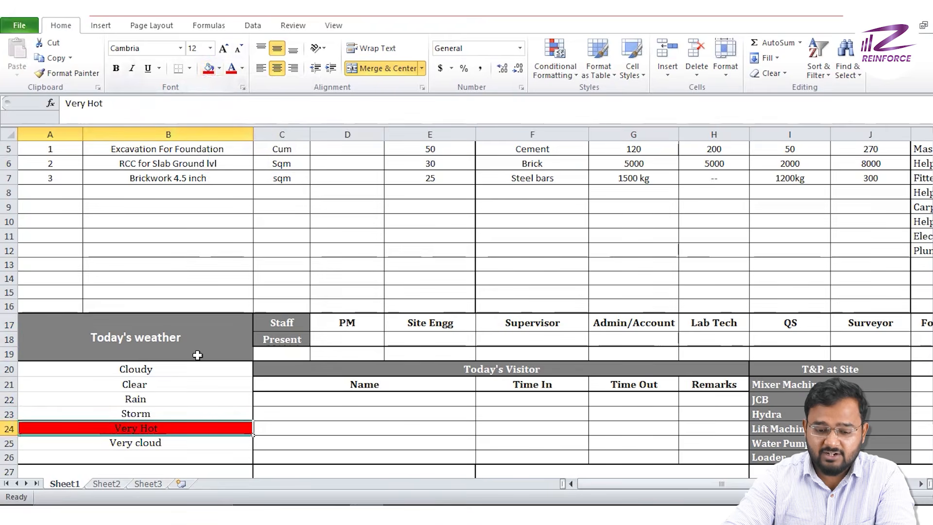
left_click(201, 409)
- Review the staff role headings in the Staff row, from PM across to Mechanic
left_click(284, 444)
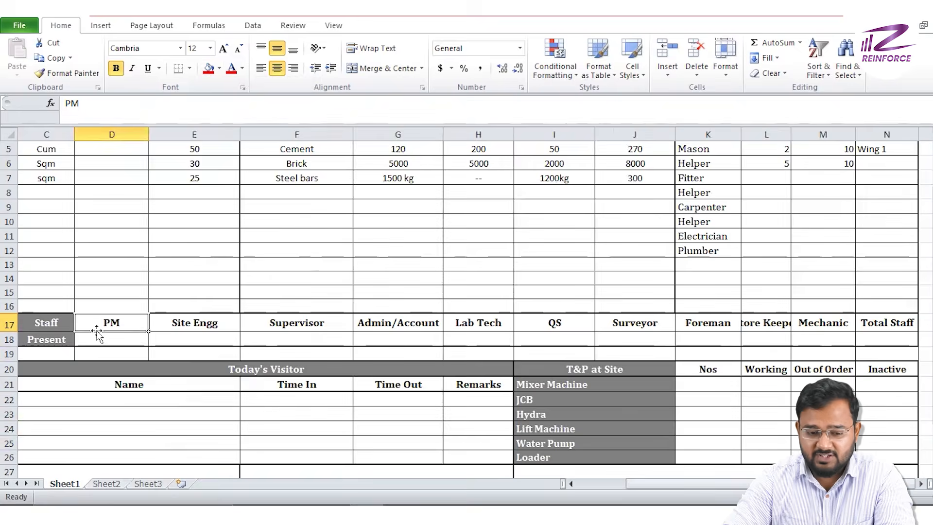
left_click(66, 325)
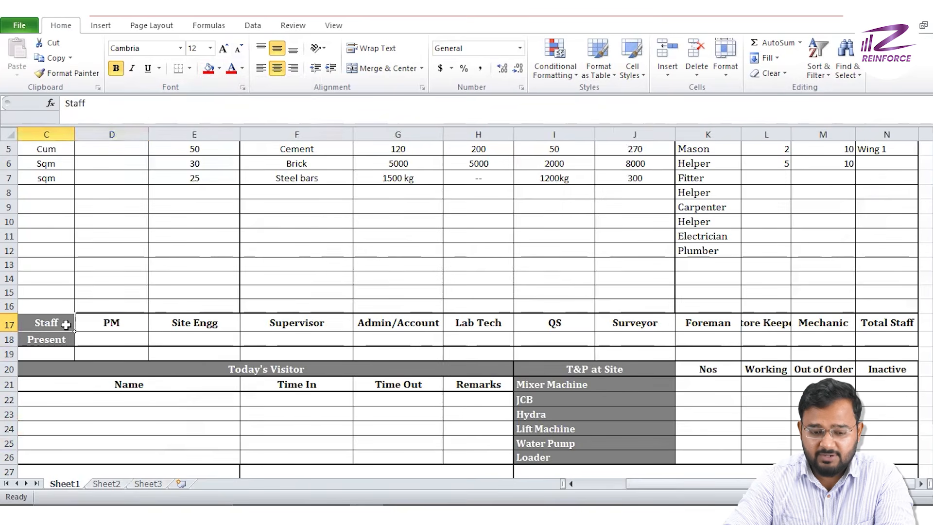
left_click(111, 323)
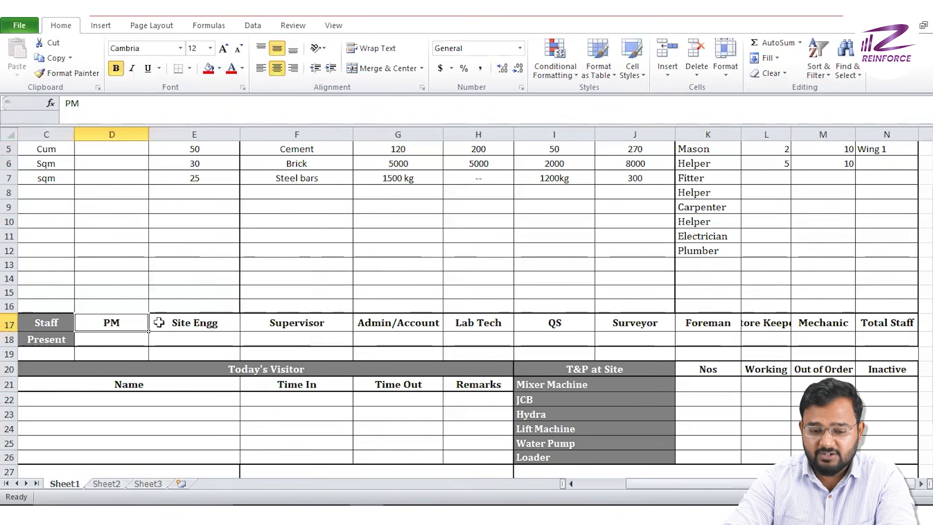
left_click(179, 323)
left_click(286, 330)
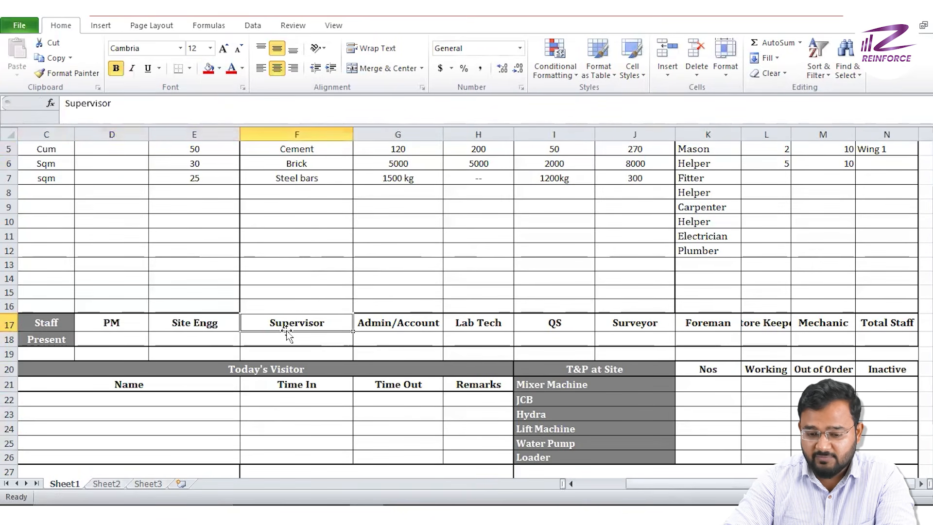
left_click(418, 325)
left_click(471, 323)
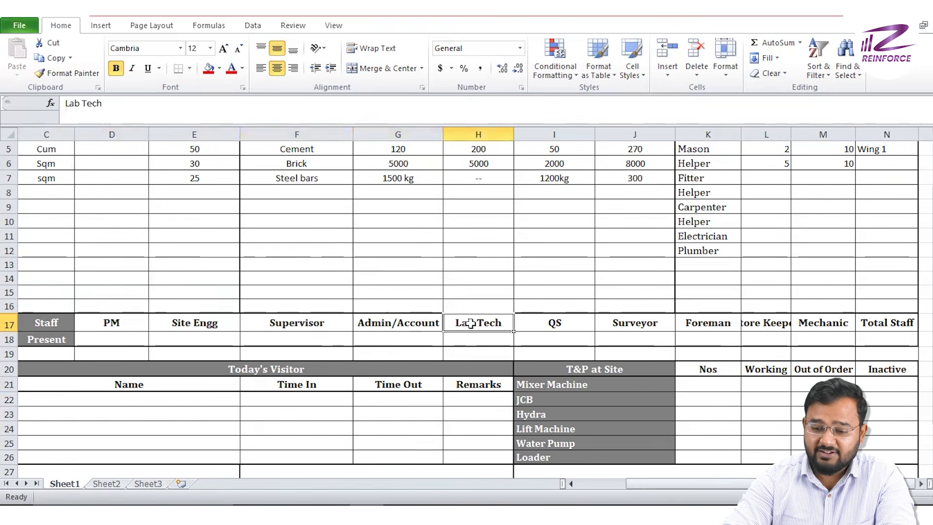
left_click(560, 326)
left_click(648, 323)
left_click(714, 325)
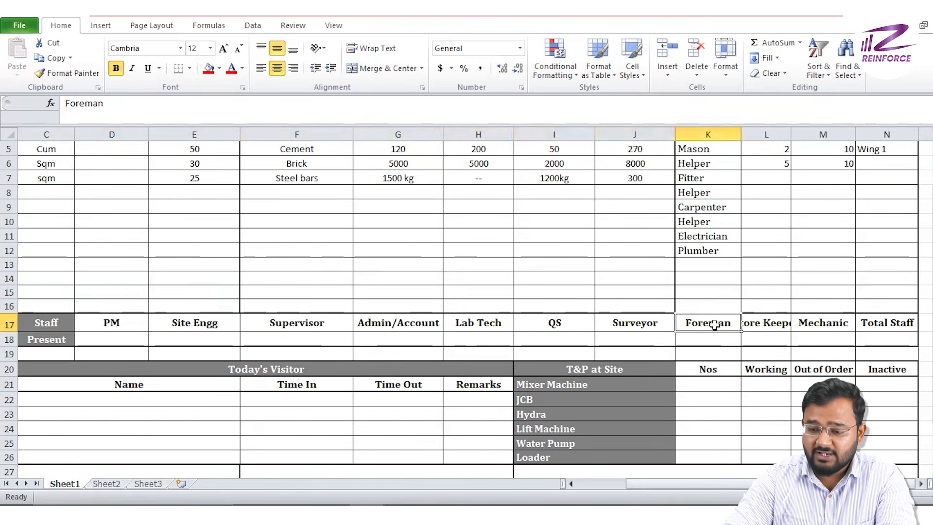
left_click(786, 318)
left_click(819, 322)
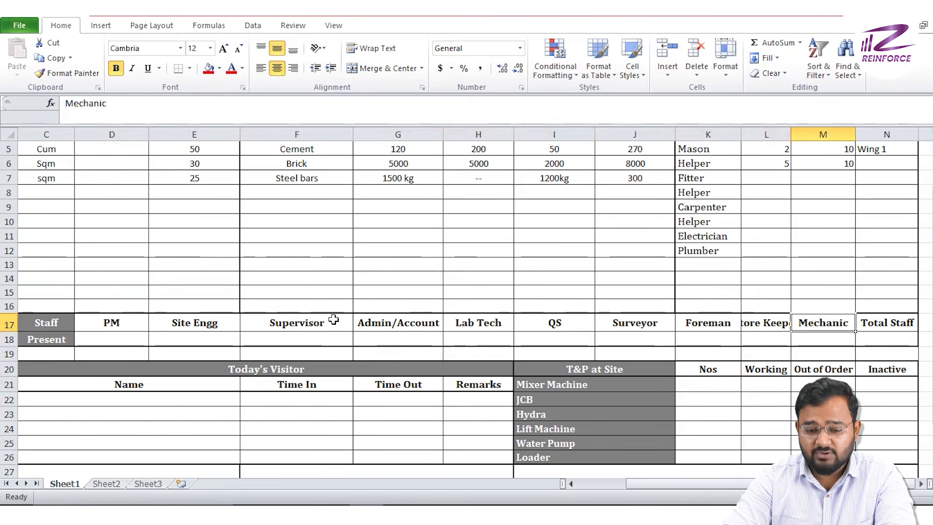
- In the staff Present row, enter P for PM, Site Engg and Supervisor, and A for Admin/Account
left_click(128, 340)
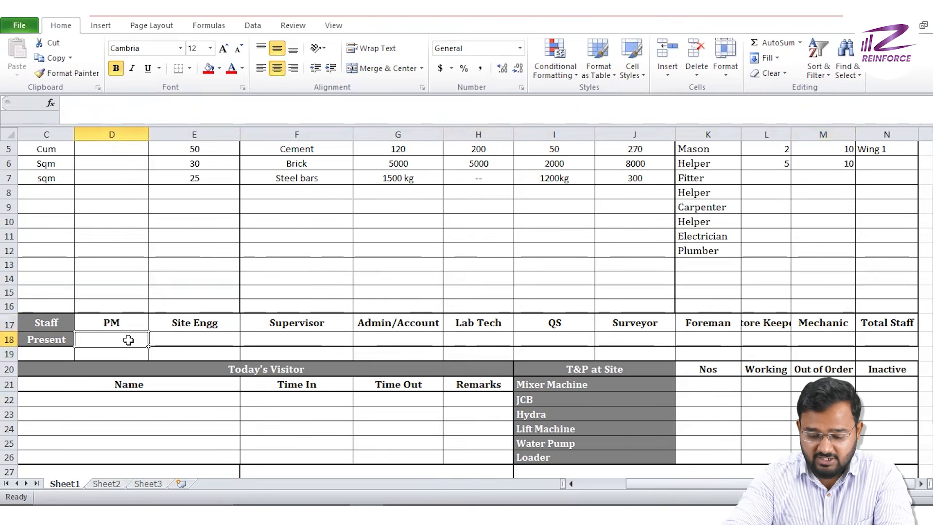
type("P")
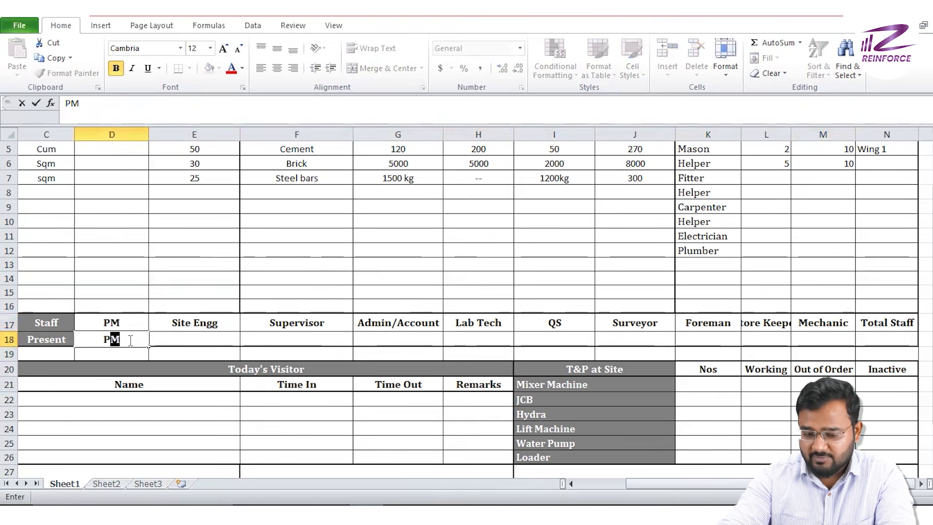
key("Delete")
key("Tab")
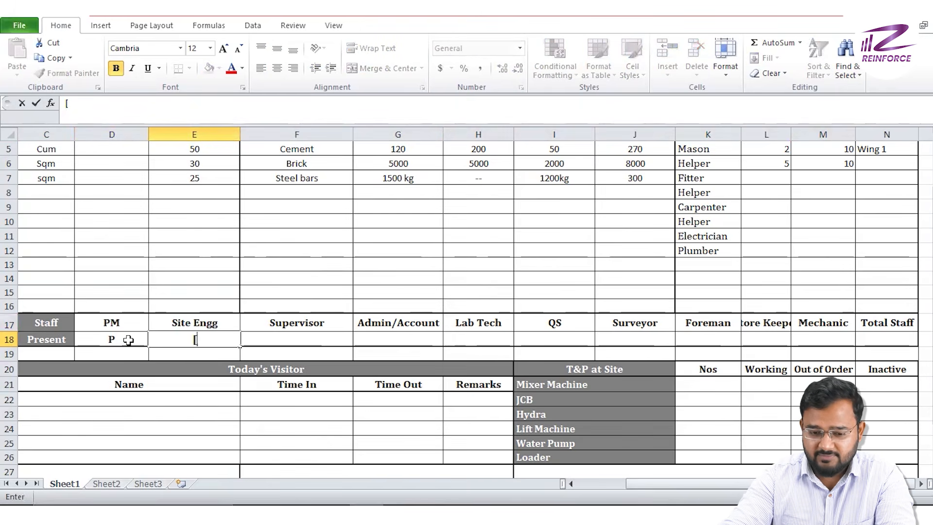
type("P")
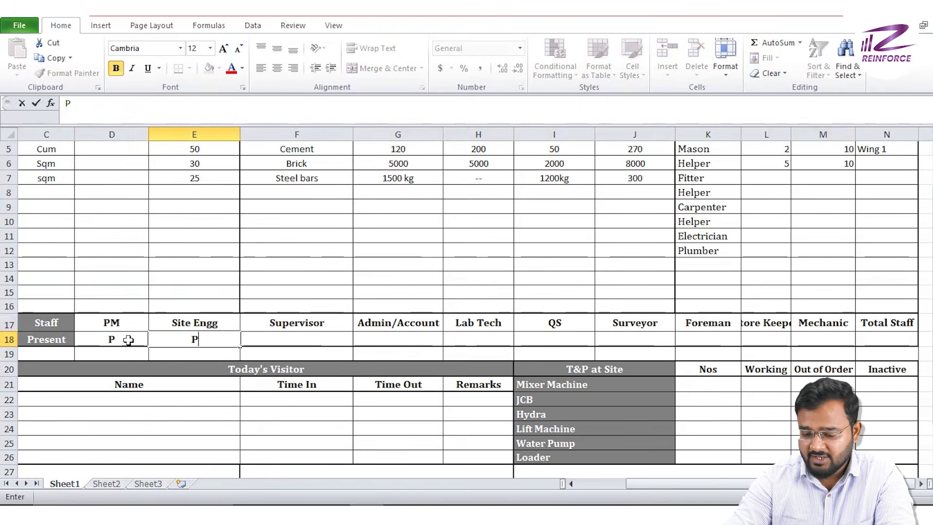
key("Tab")
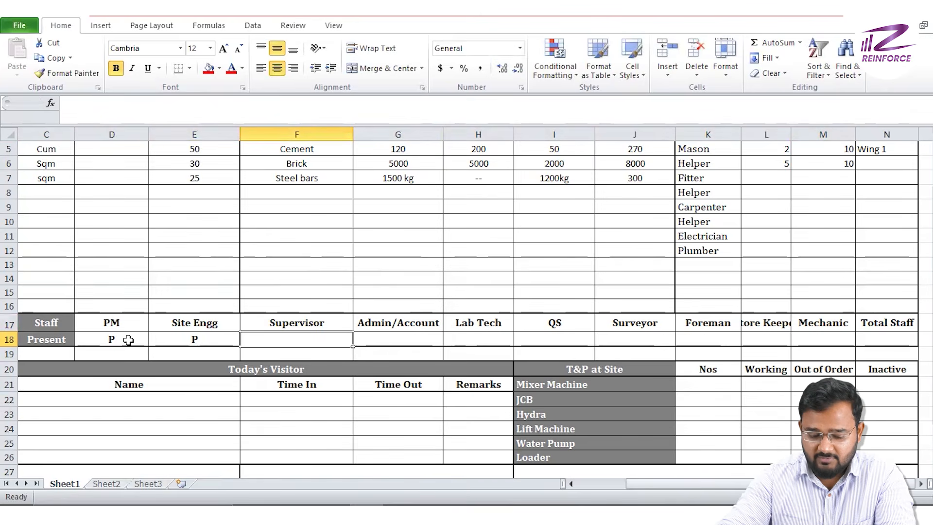
type("P")
key("Tab")
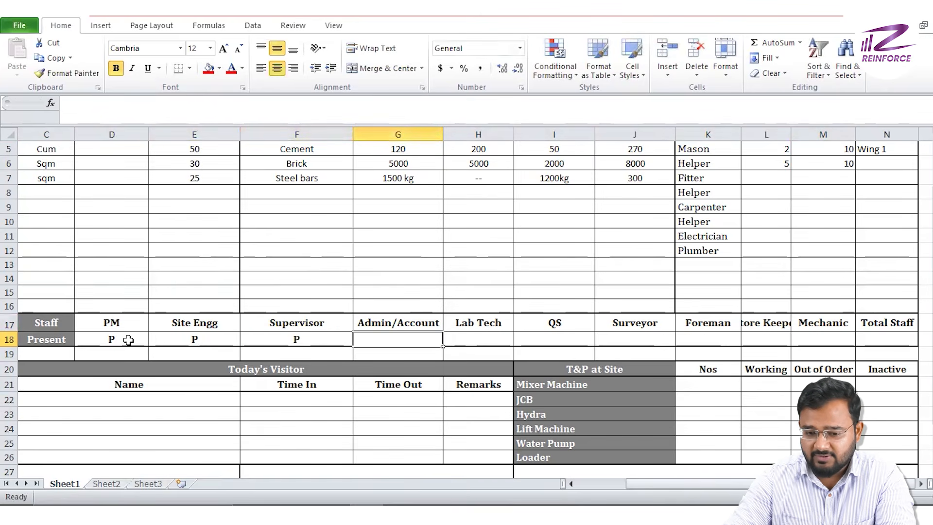
type("A")
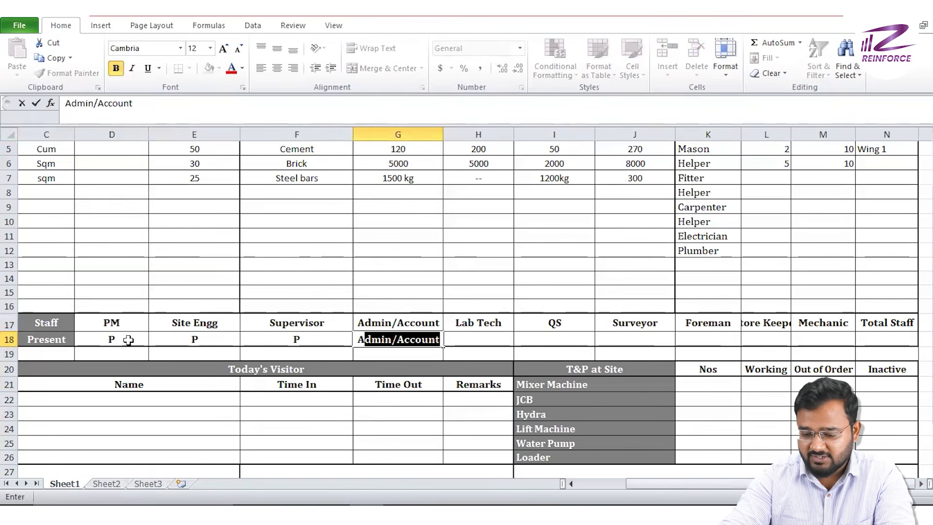
key("Delete")
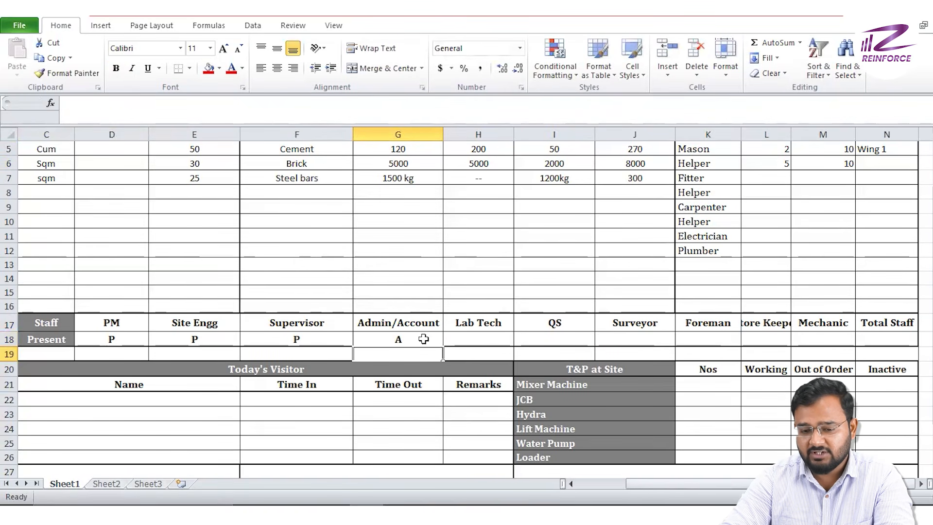
key("ctrl+Return")
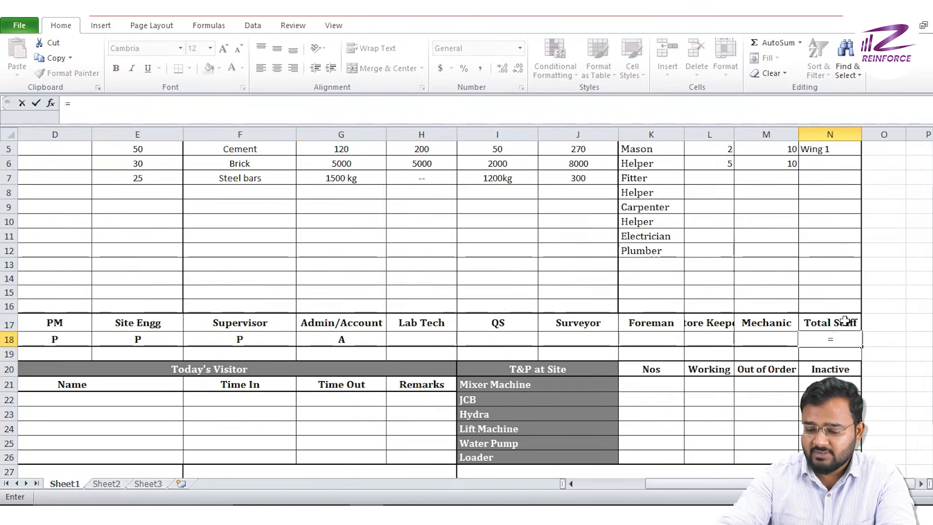
- Enter 15 as the Total Staff value in the Present row
key("BackSpace")
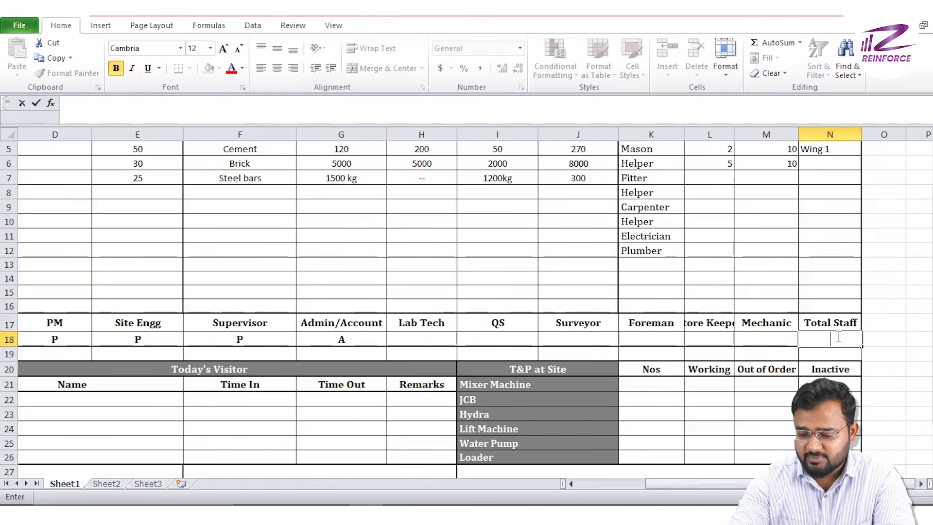
type("15")
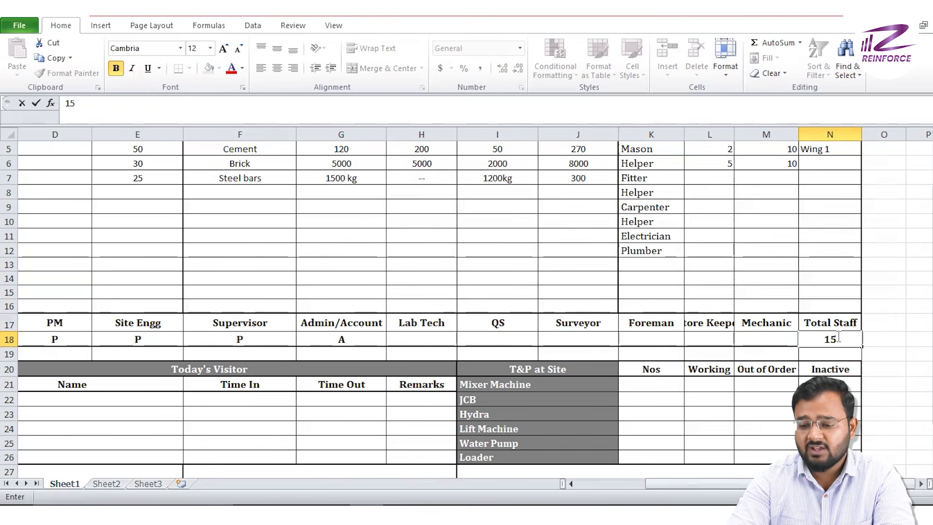
key("Return")
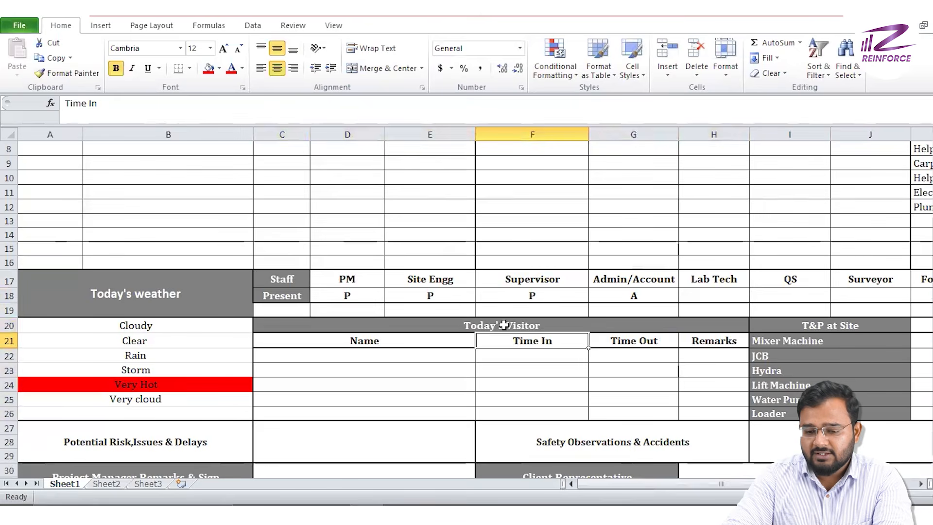
- Examine the Today's Visitor table and the T&P at Site equipment list from Mixer Machine to Loader
left_click_drag(502, 325, 504, 414)
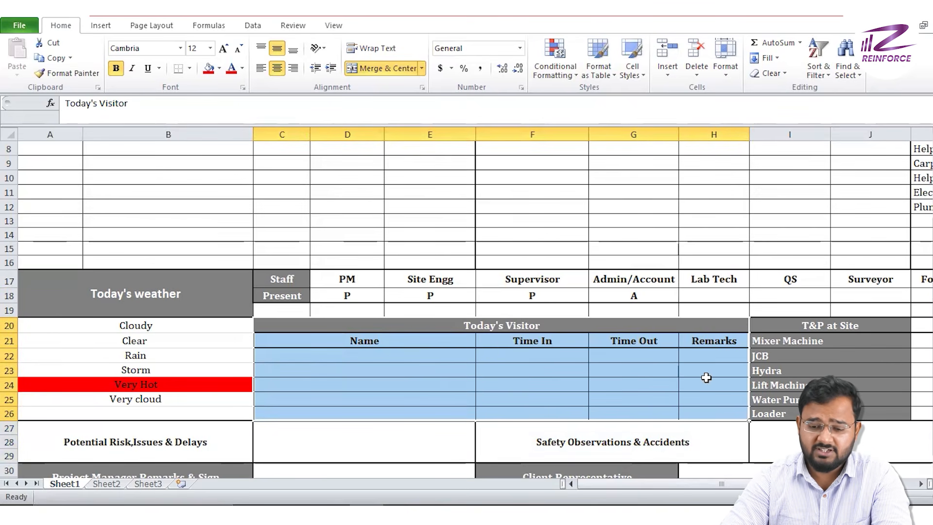
scroll(707, 378, "right", 5)
left_click_drag(316, 414, 390, 325)
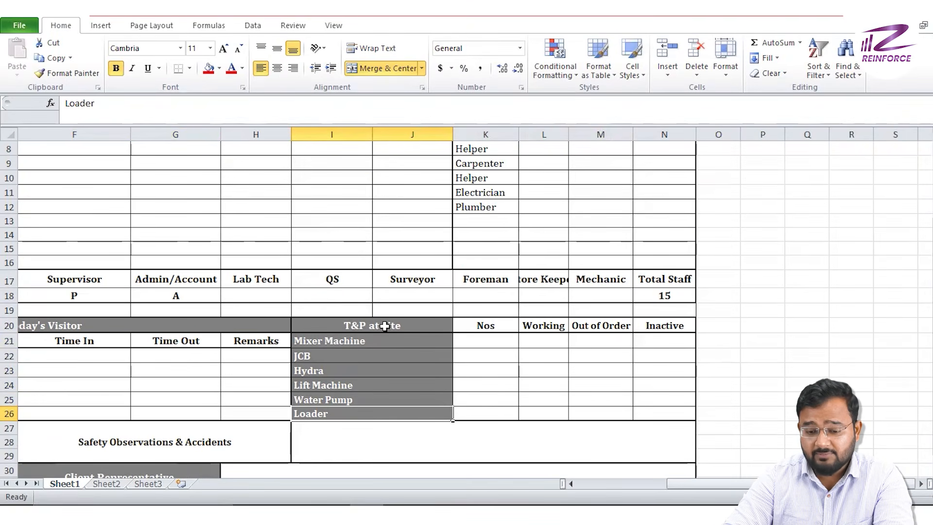
left_click(390, 326)
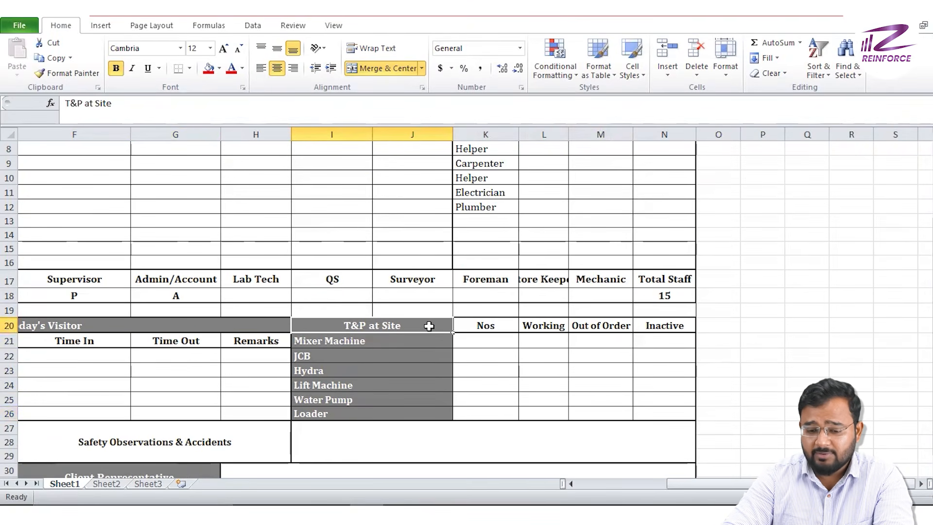
left_click(434, 340)
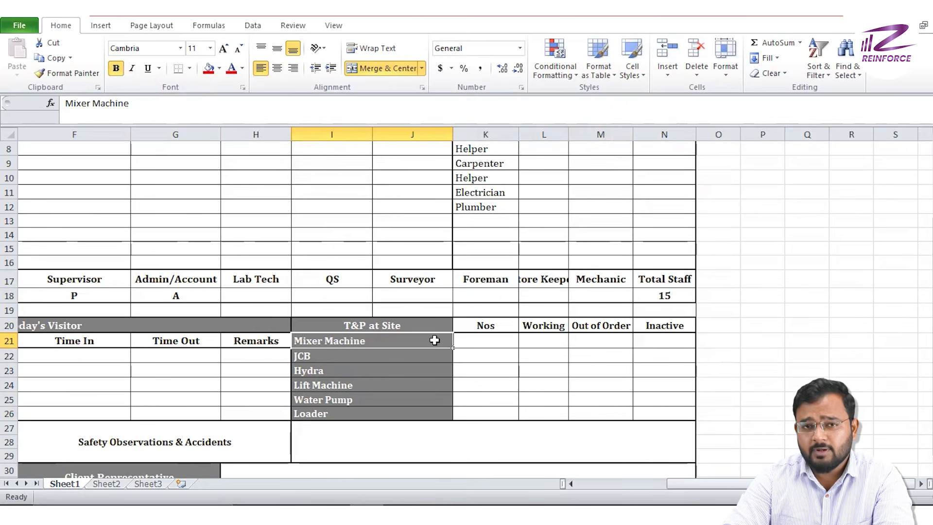
left_click_drag(434, 341, 432, 413)
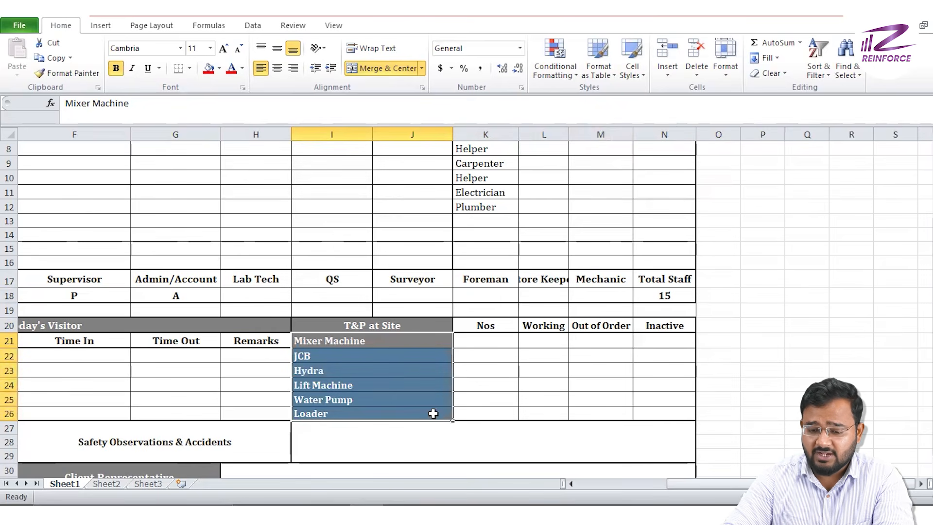
- Fill in the JCB row of T&P at Site with 3 Nos, 1 Working, 1 Out of Order and 1 Inactive
left_click(504, 342)
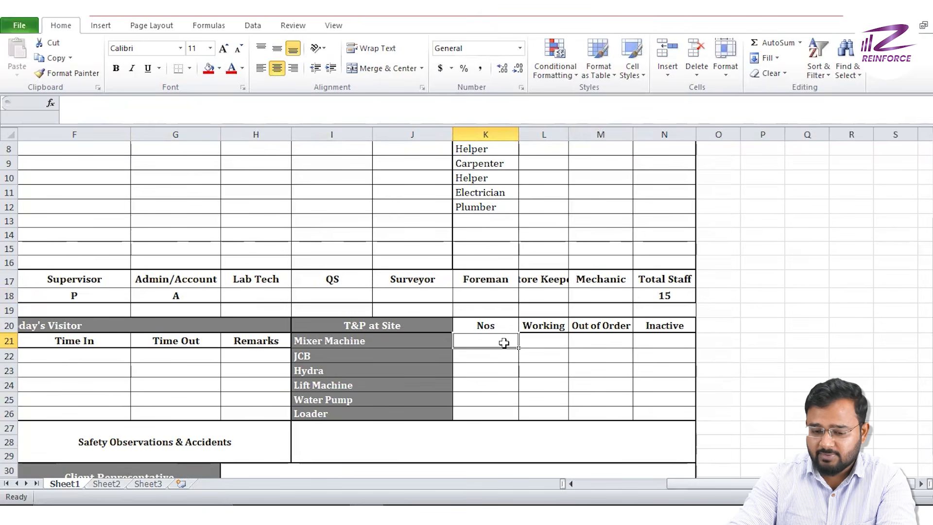
key("Return")
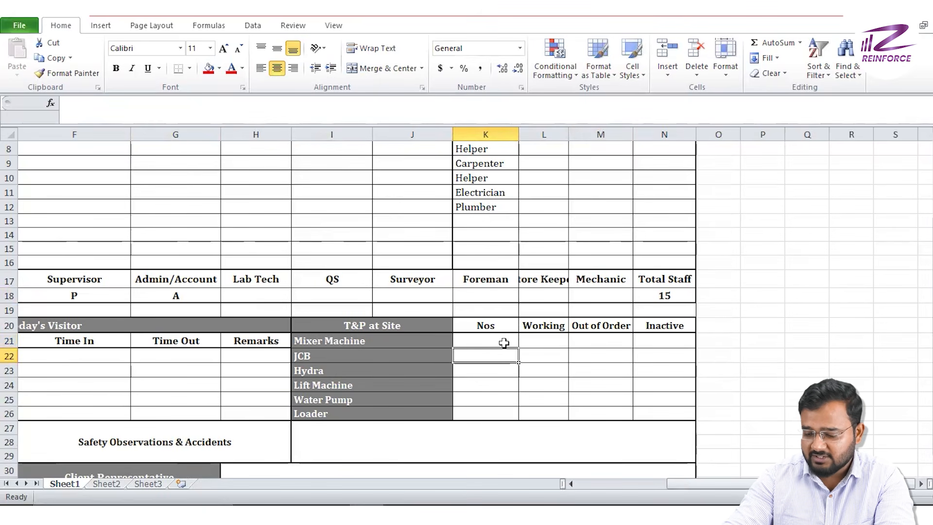
type("3")
key("Tab")
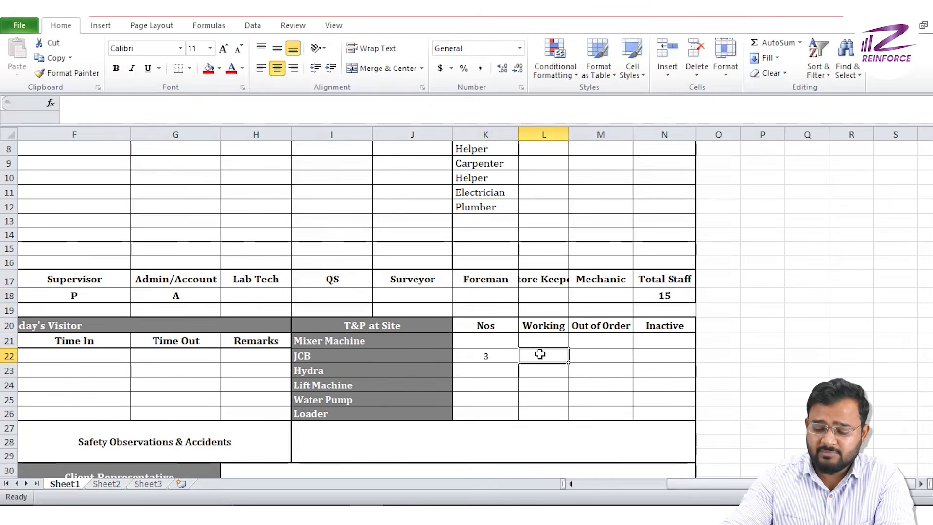
key("Tab")
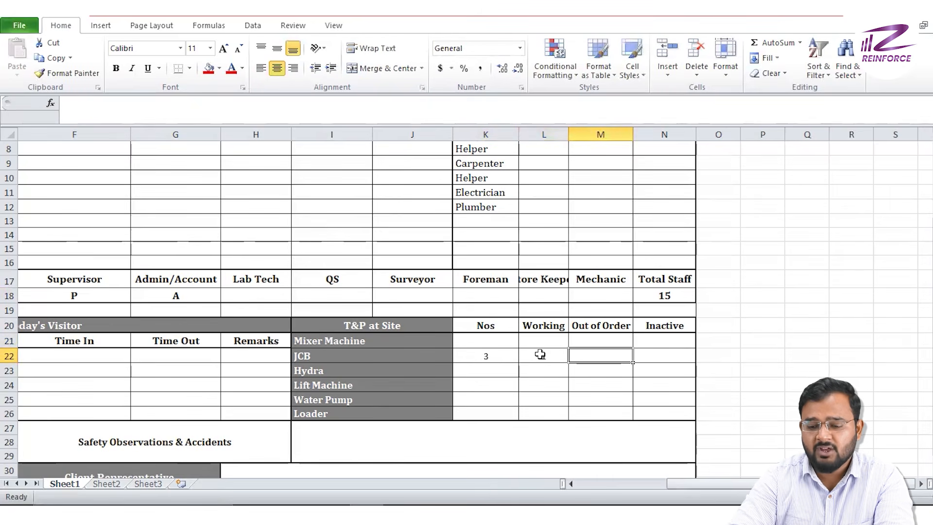
left_click(540, 354)
type("1")
key("Tab")
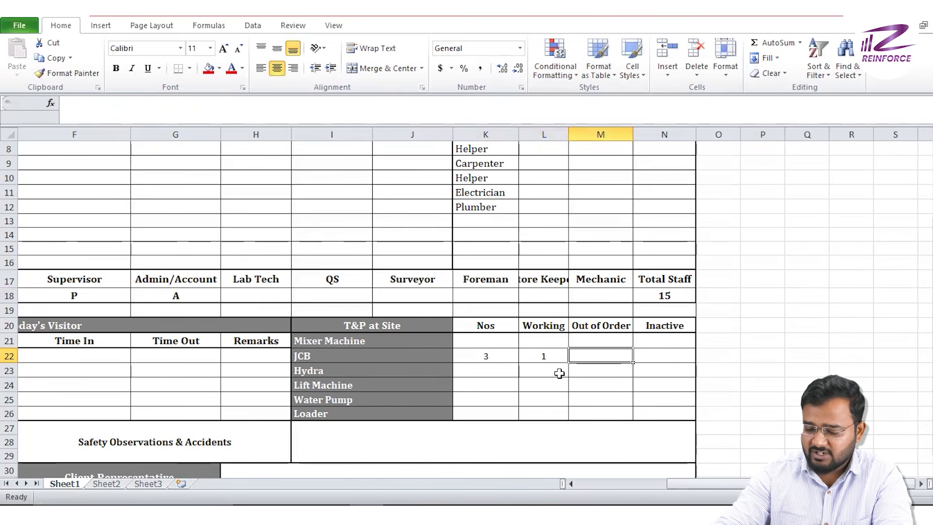
type("1")
key("Tab")
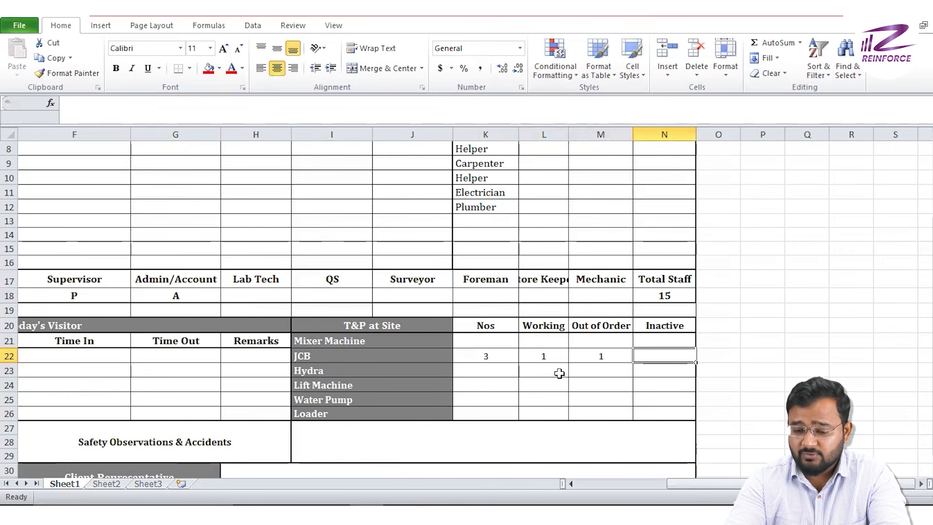
type("1")
key("Return")
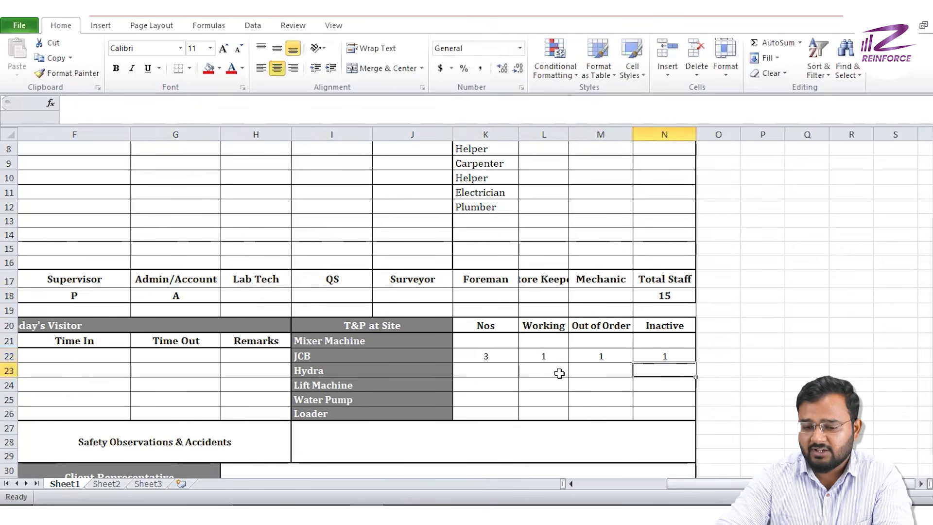
- Fill in the Hydra row of T&P at Site with 3 Nos, 2 Working, 1 Out of Order and -- for Inactive
left_click(491, 368)
type("3")
key("Tab")
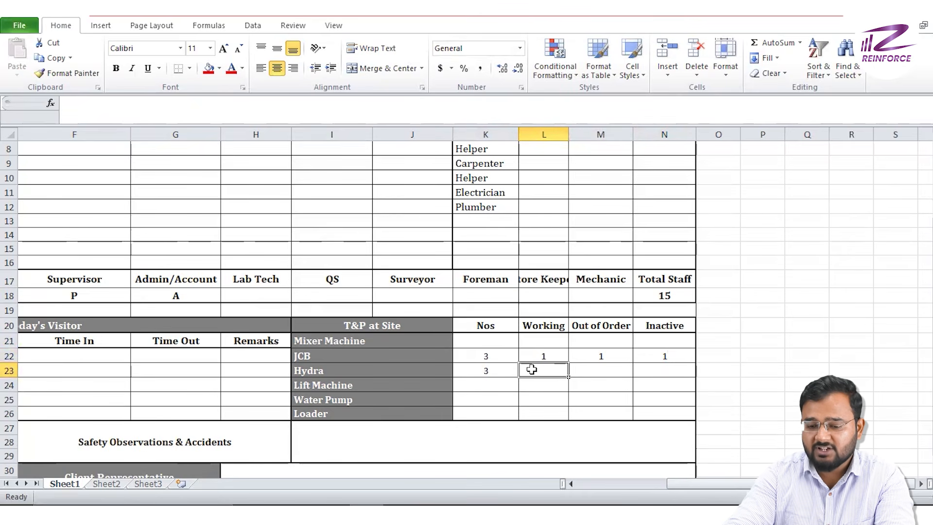
type("2")
key("Tab")
type("1")
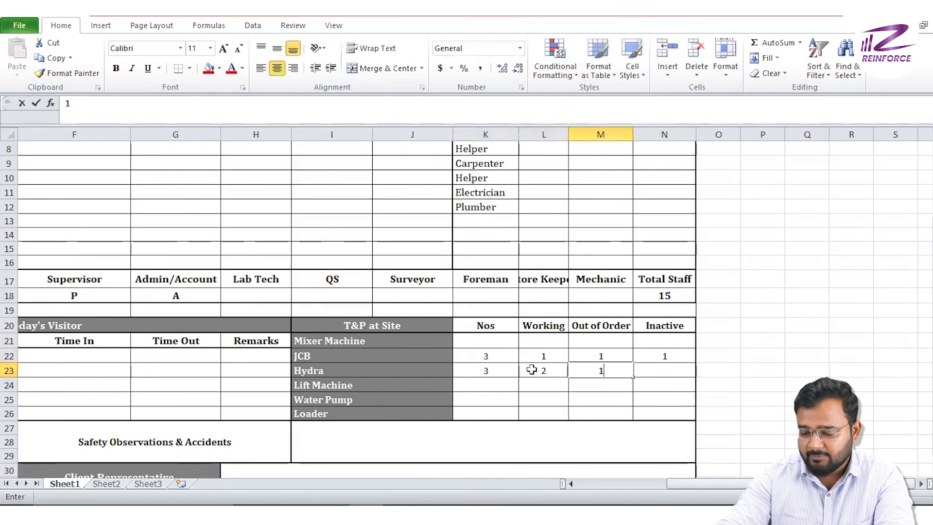
left_click(650, 370)
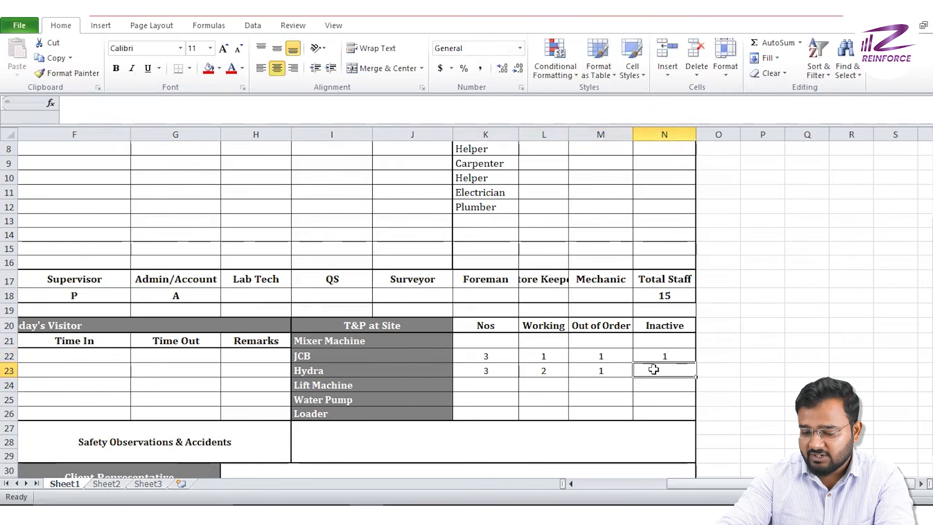
type("--")
key("Return")
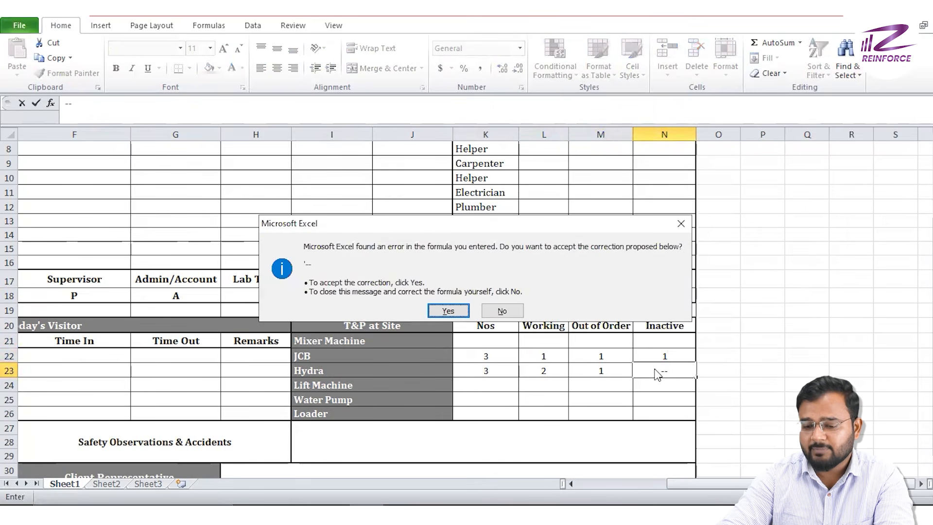
key("Return")
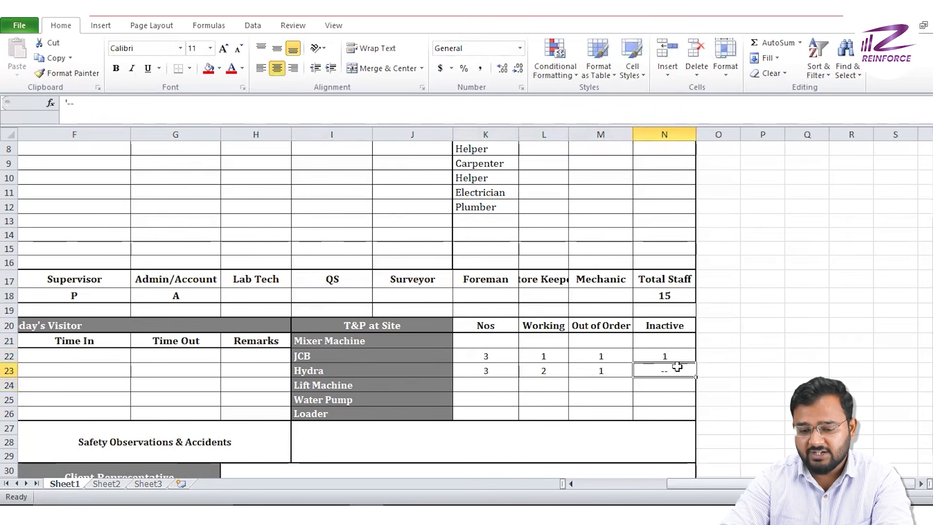
left_click(556, 370)
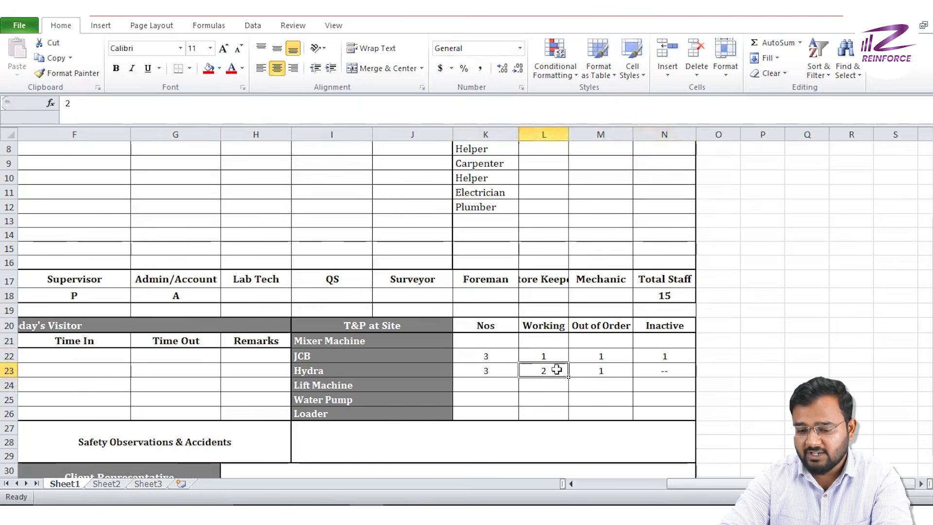
left_click(625, 375)
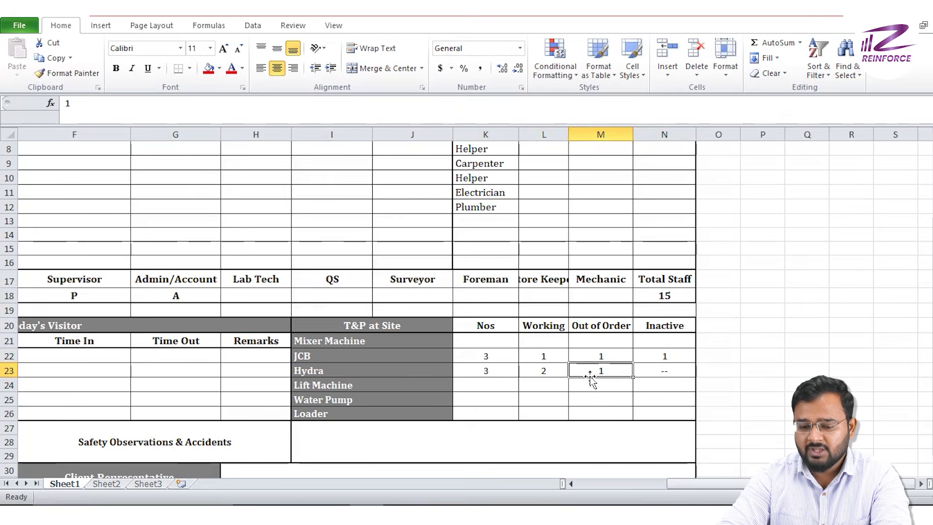
- Examine the risk and delays, safety observations, Project Manager Remarks & Sign and Client Representative sections, then review the report from its title down
scroll(540, 373, "left", 5)
scroll(231, 412, "down", 1)
left_click(232, 412)
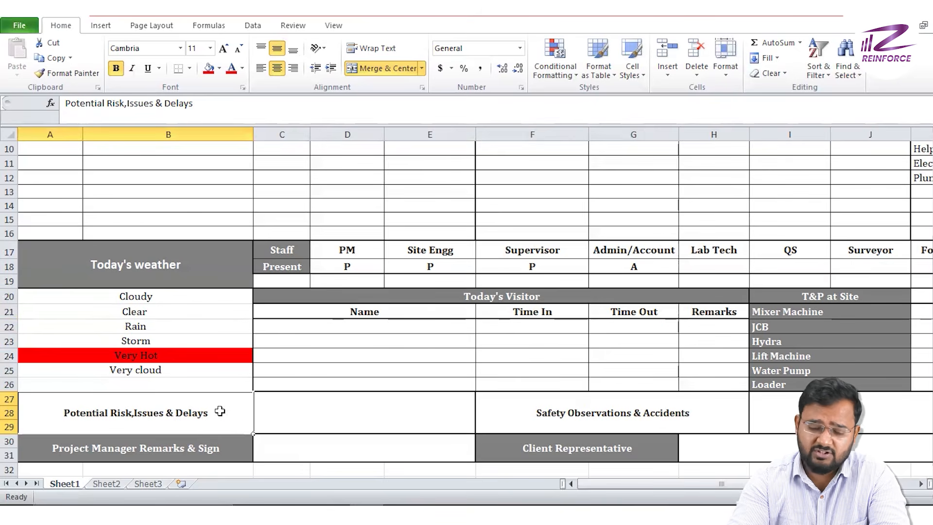
left_click(299, 408)
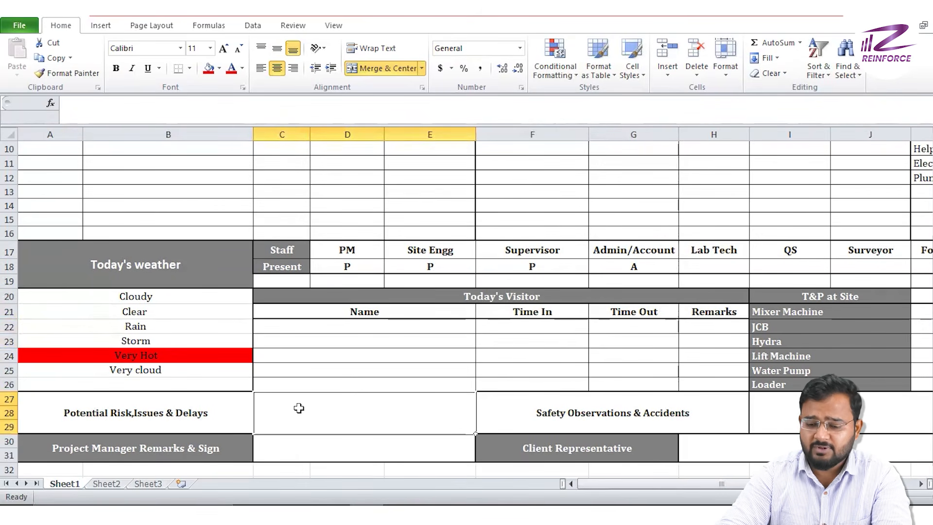
left_click(671, 401)
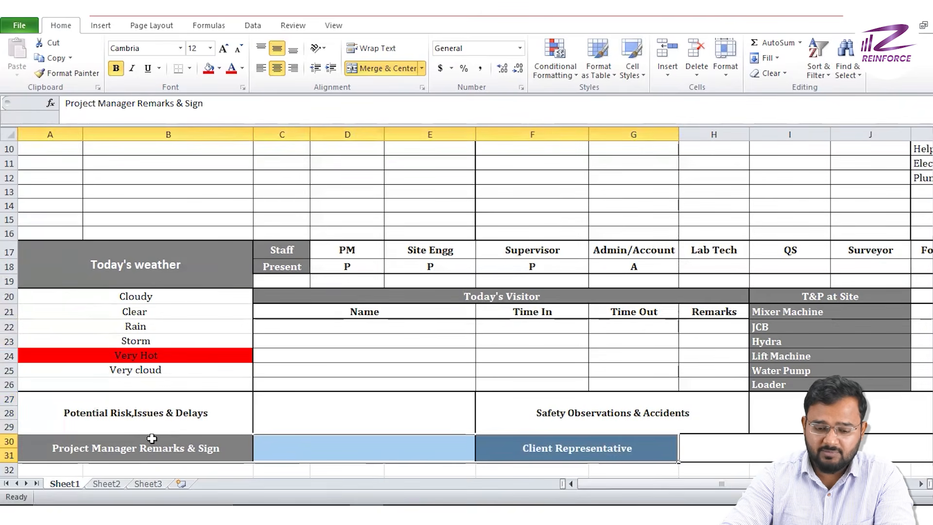
left_click_drag(151, 443, 325, 448)
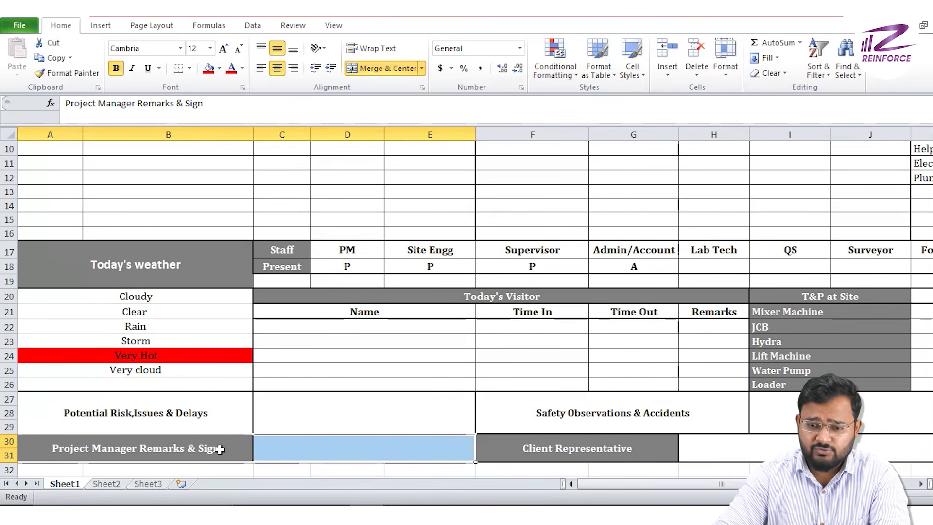
left_click(574, 446)
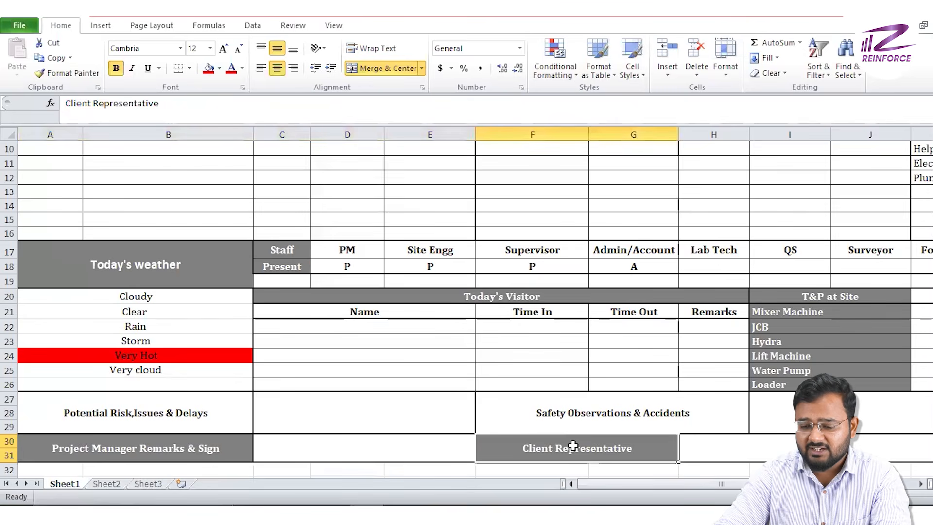
scroll(574, 446, "right", 1)
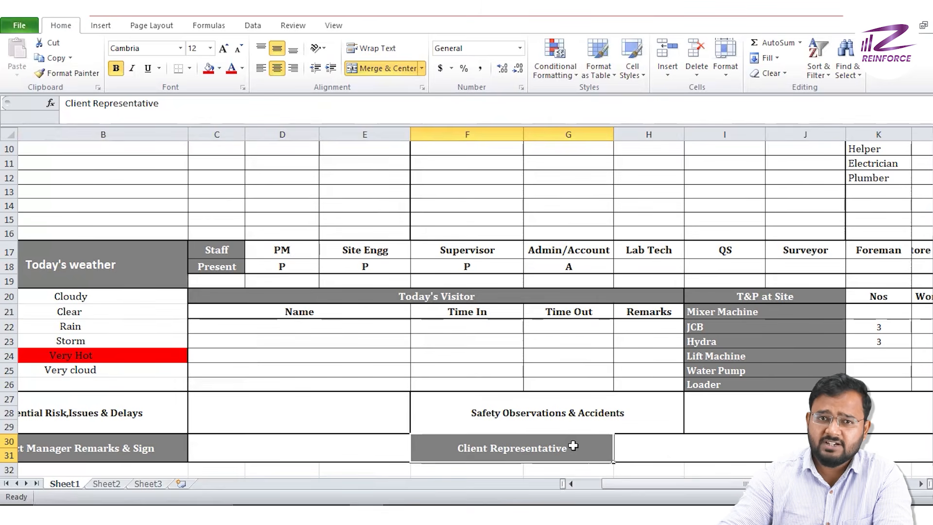
left_click(687, 448)
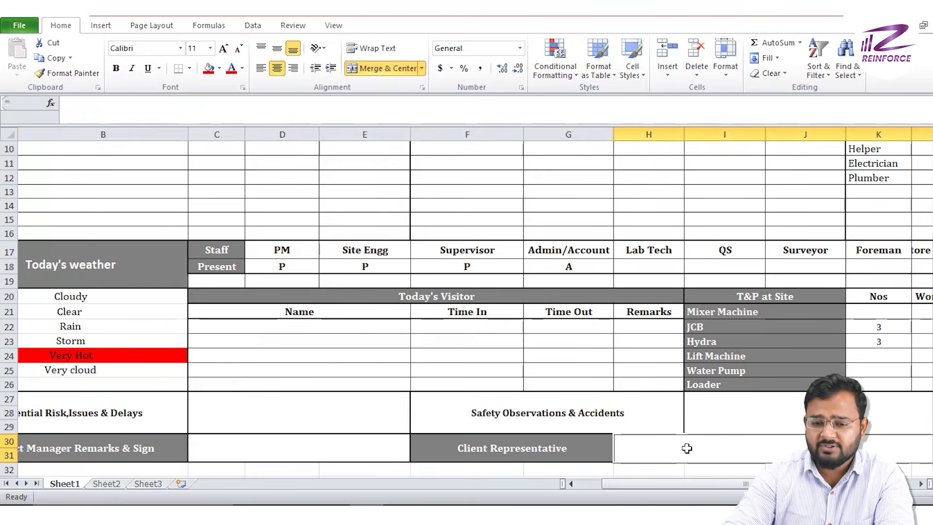
scroll(566, 410, "down", 1, "ctrl")
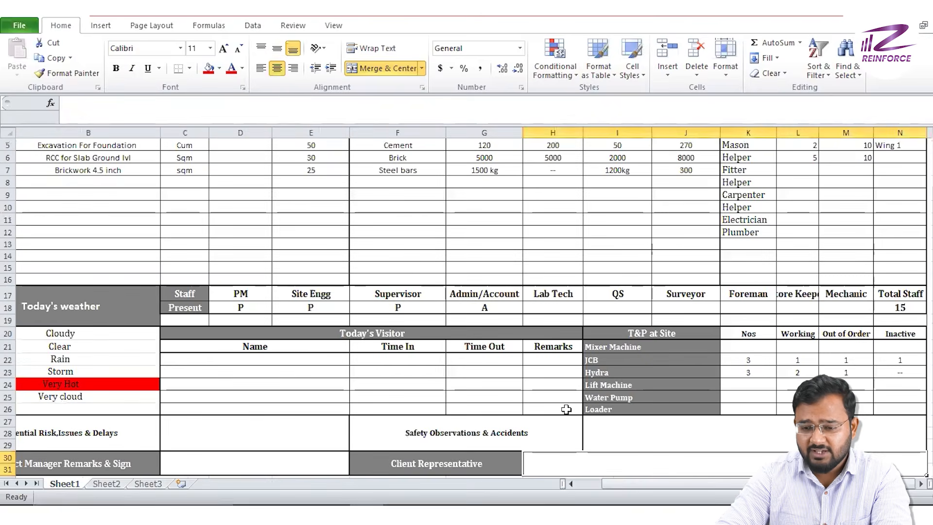
scroll(567, 410, "up", 2)
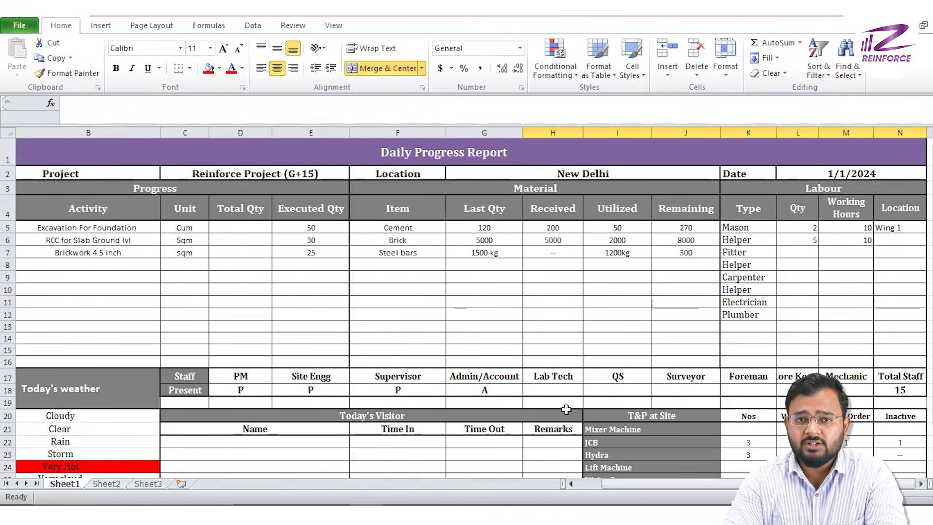